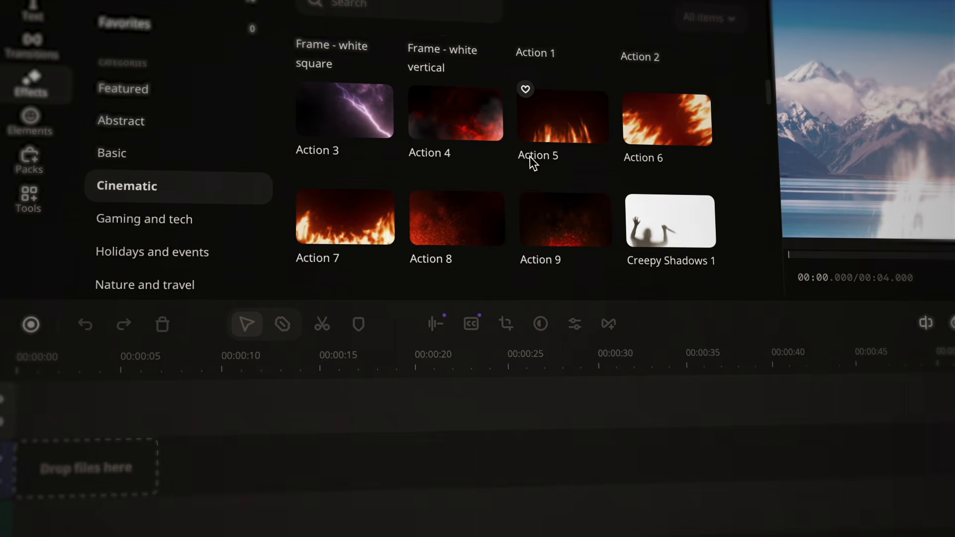
scroll(525, 160, down, 3)
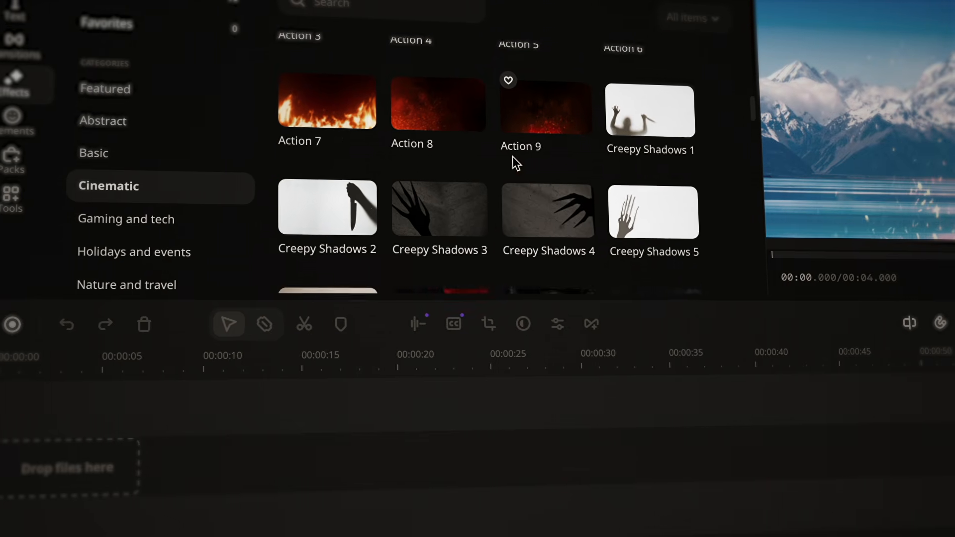
scroll(513, 157, down, 5)
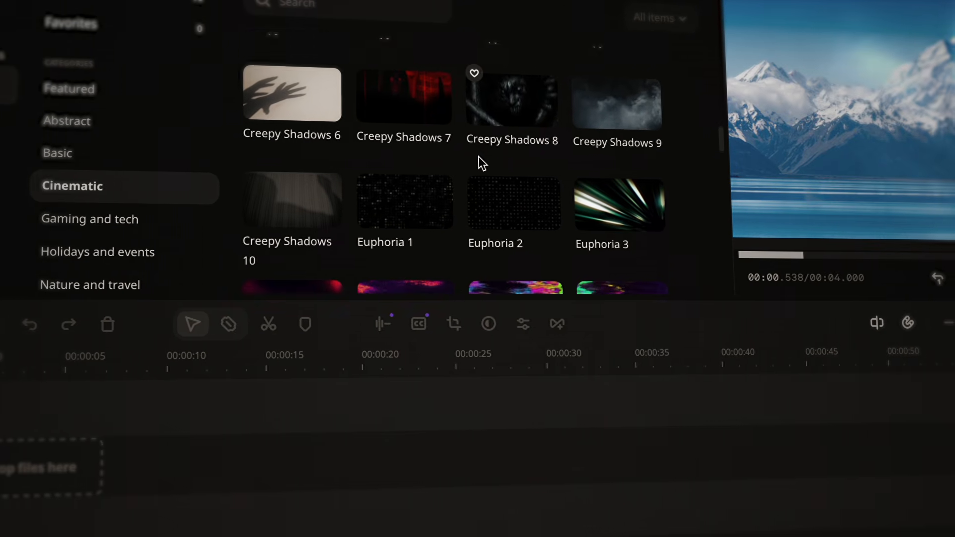
scroll(478, 157, down, 5)
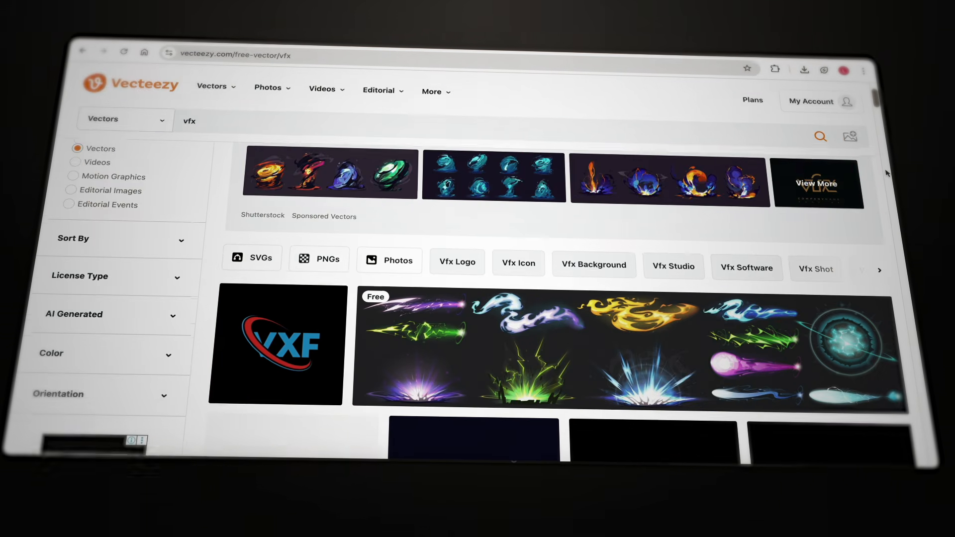
scroll(890, 174, down, 12)
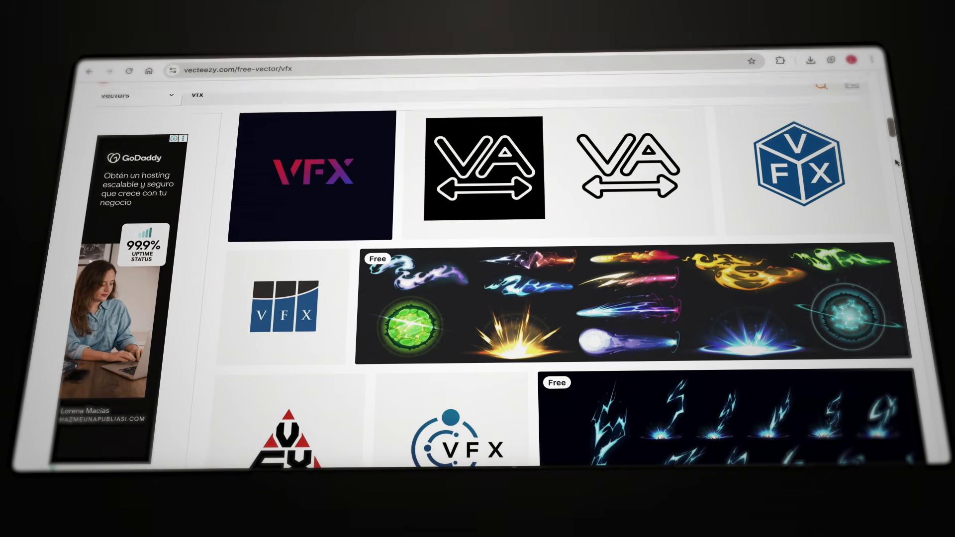
scroll(893, 179, down, 3)
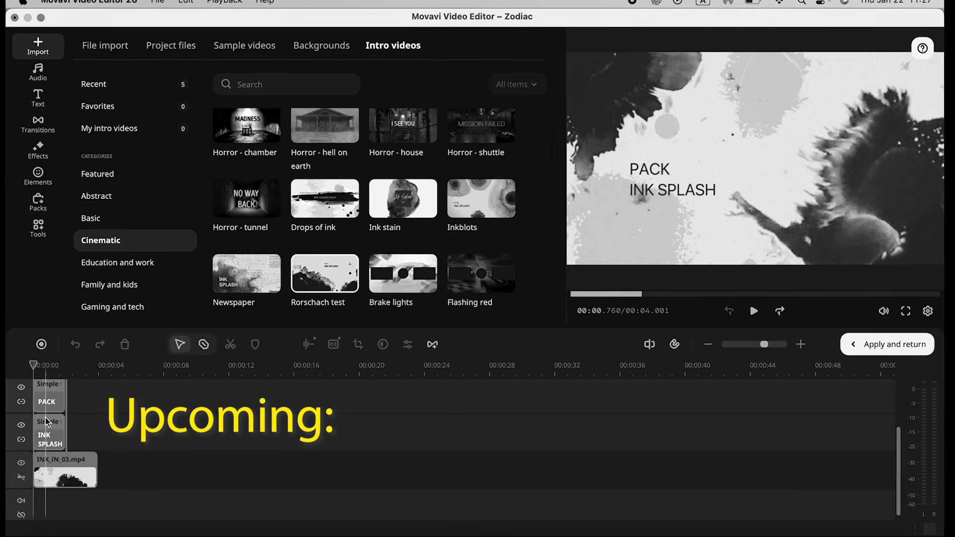
Step: Open the Rorschach test intro clip to edit its inner title and ink footage tracks
click(47, 422)
key(Delete)
key(super+z)
scroll(49, 418, up, 1)
click(52, 411)
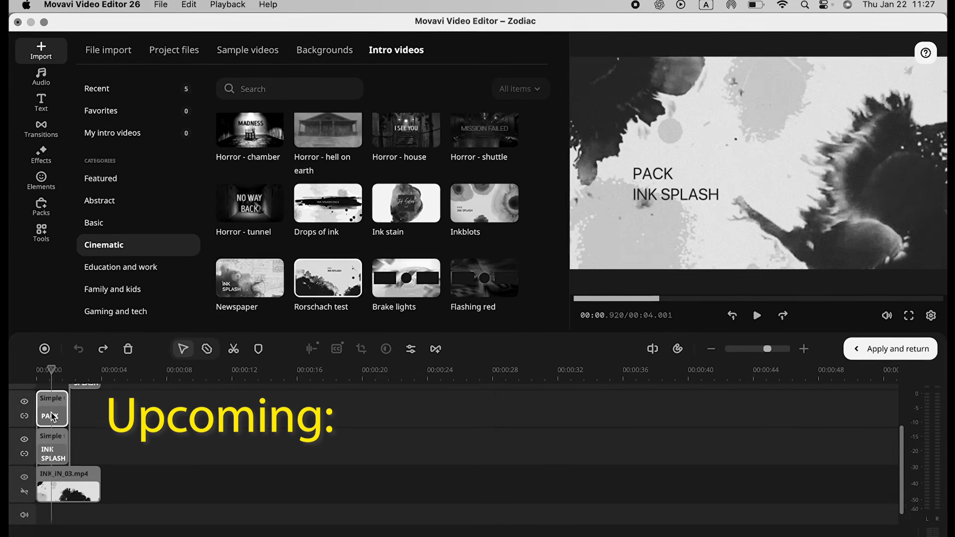
Step: Place Zodiac-Killers.jpg from the project files over the INK_iN_03.mp4 ink footage
scroll(59, 421, up, 3)
scroll(62, 426, down, 4)
click(111, 53)
click(167, 54)
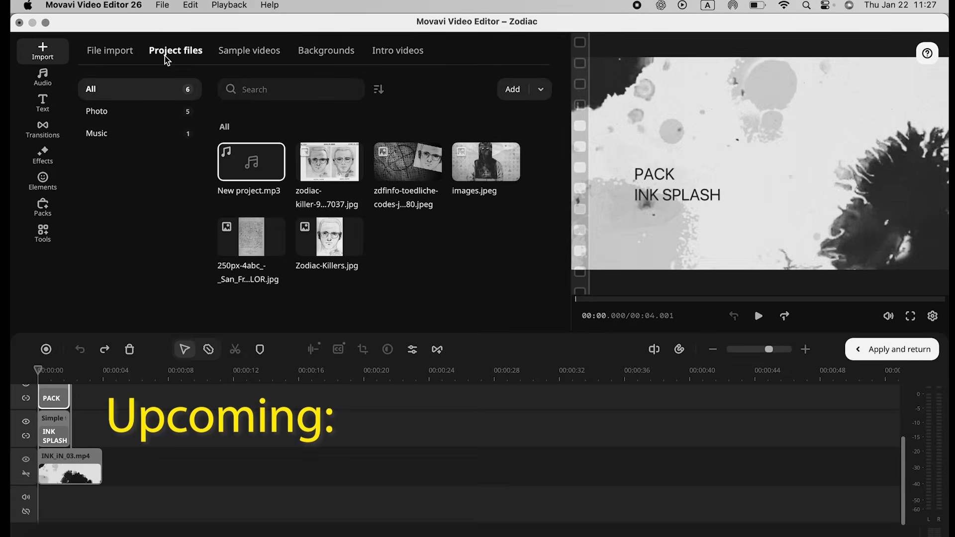
drag(328, 239, 104, 466)
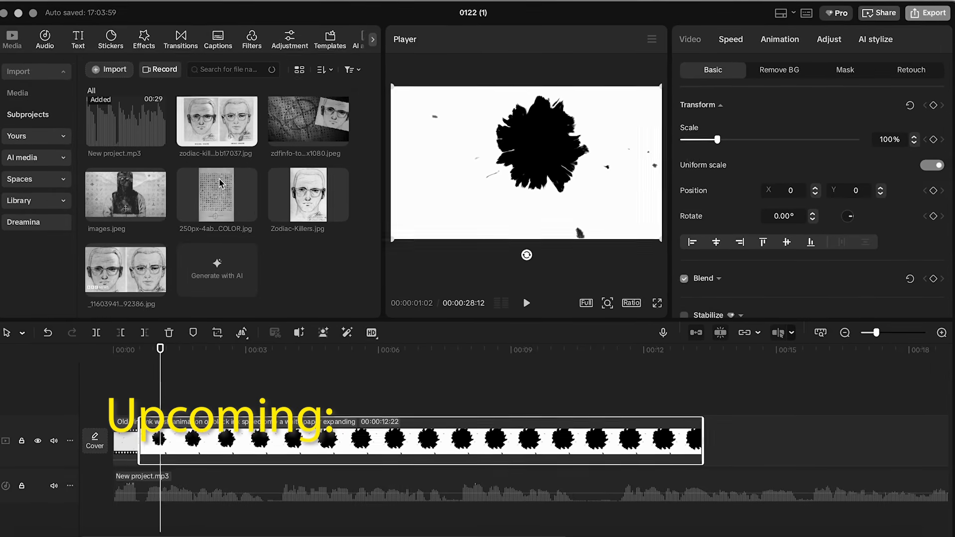
Step: In CapCut, place Zodiac-Killers.jpg on a track above the ink wash clip and expand its Blend settings
mouse_move(313, 197)
mouse_down()
mouse_move(171, 422)
mouse_move(170, 412)
mouse_up()
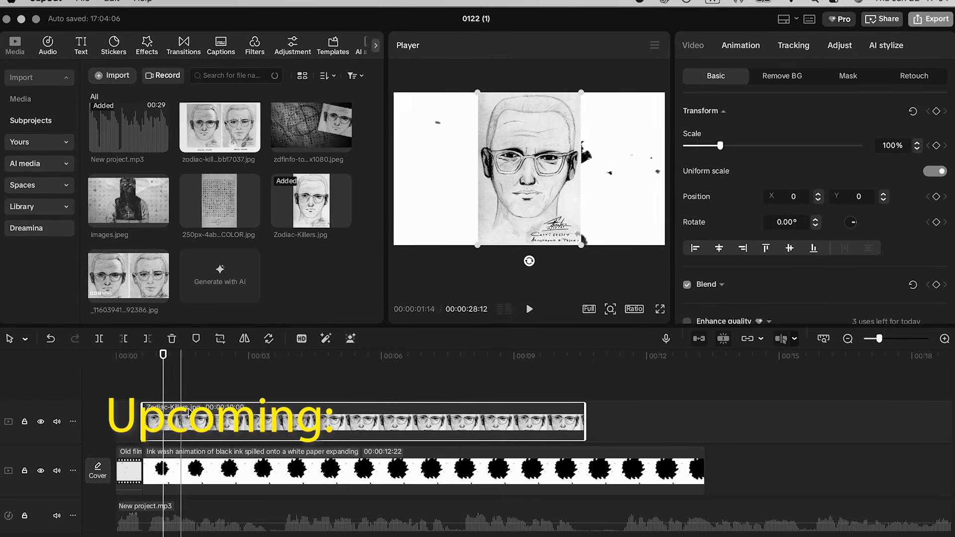
scroll(818, 178, down, 3)
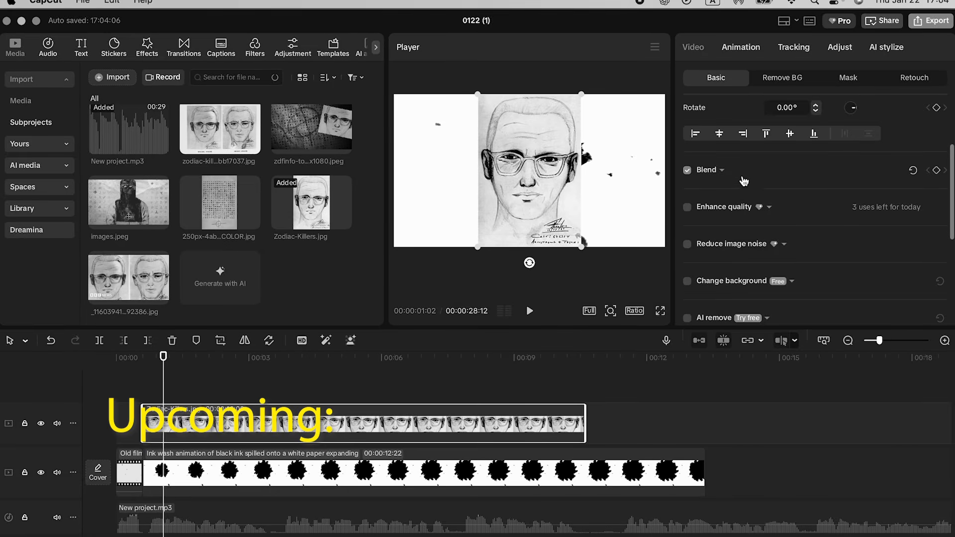
click(720, 169)
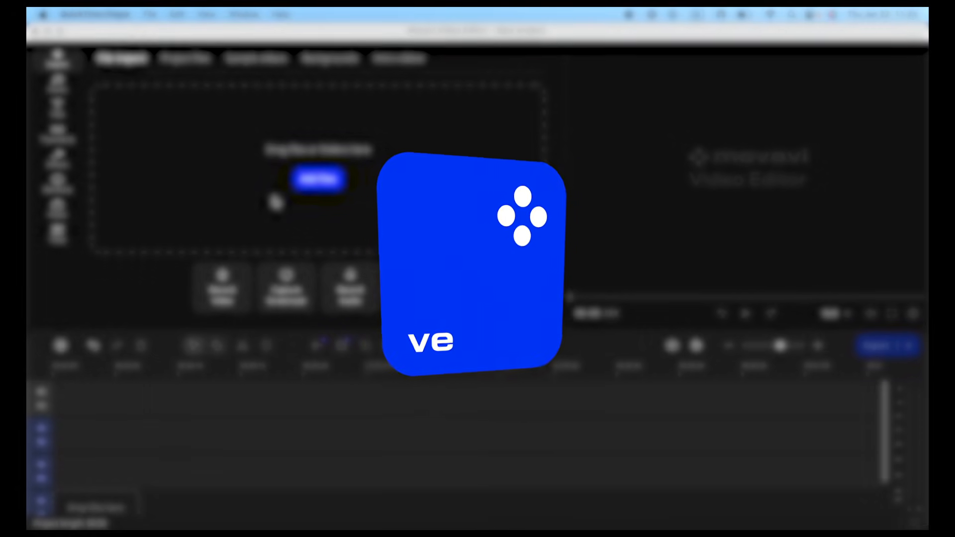
Step: In Movavi Video Editor, save the new project as Zodiac in the Downloads folder
click(173, 15)
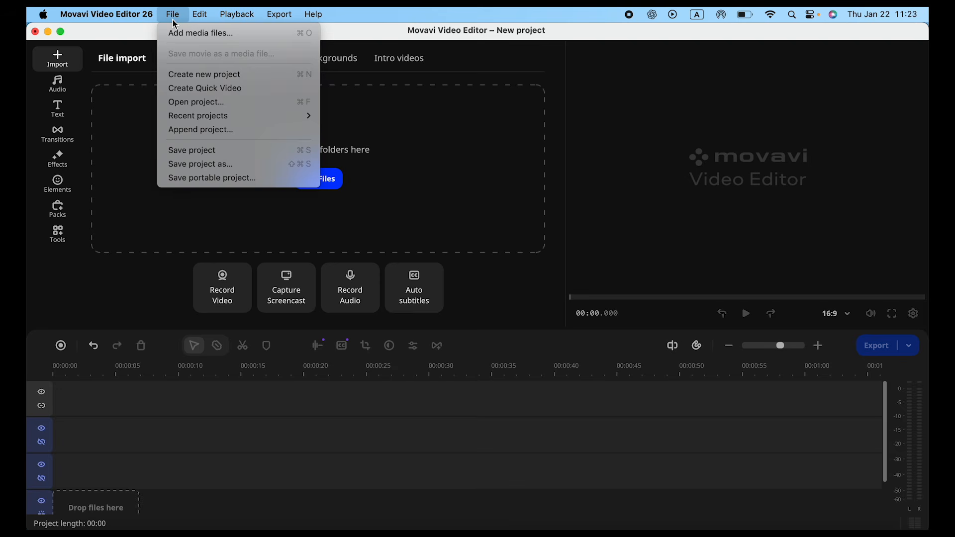
click(208, 151)
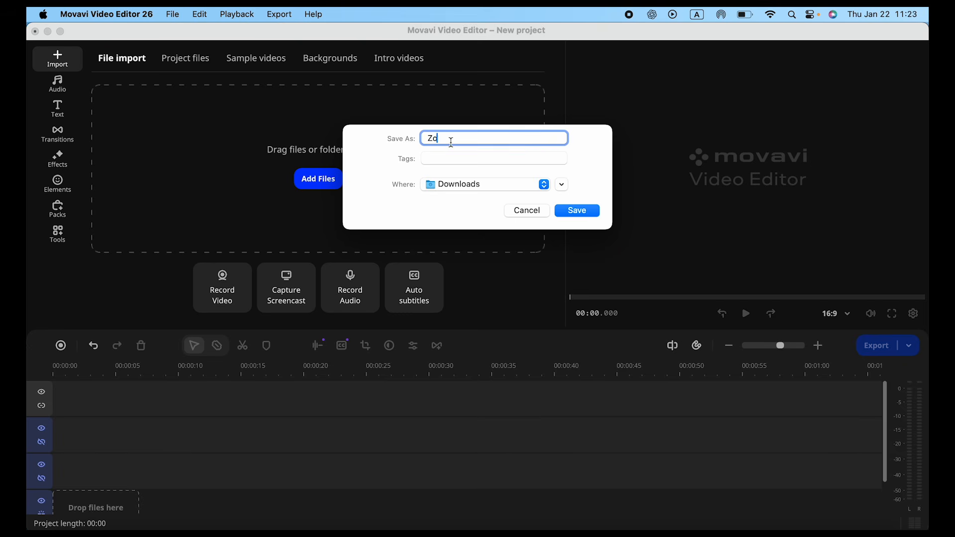
text(Zodiac)
click(586, 213)
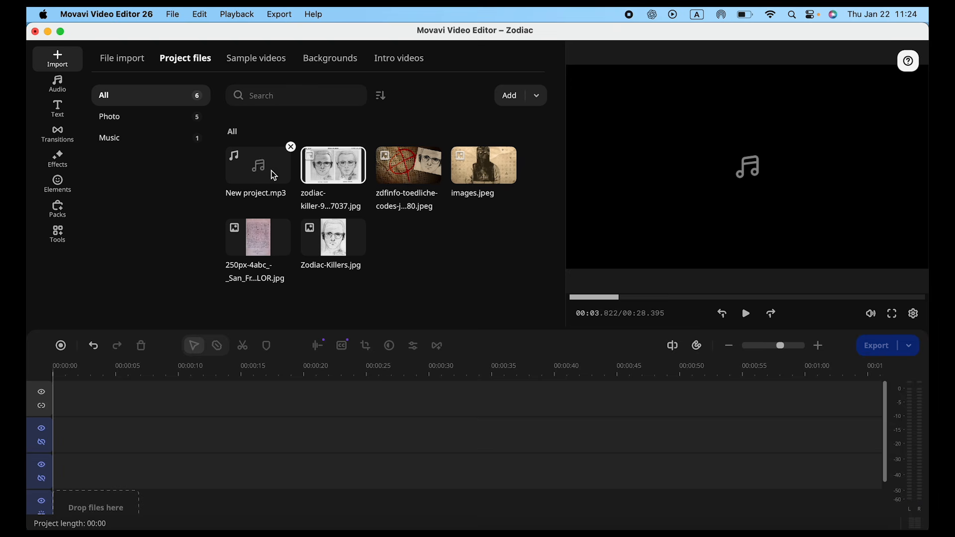
Step: Add New project.mp3 to the audio track, and place the Old Film sample video at the start of the video track
drag(274, 175, 83, 504)
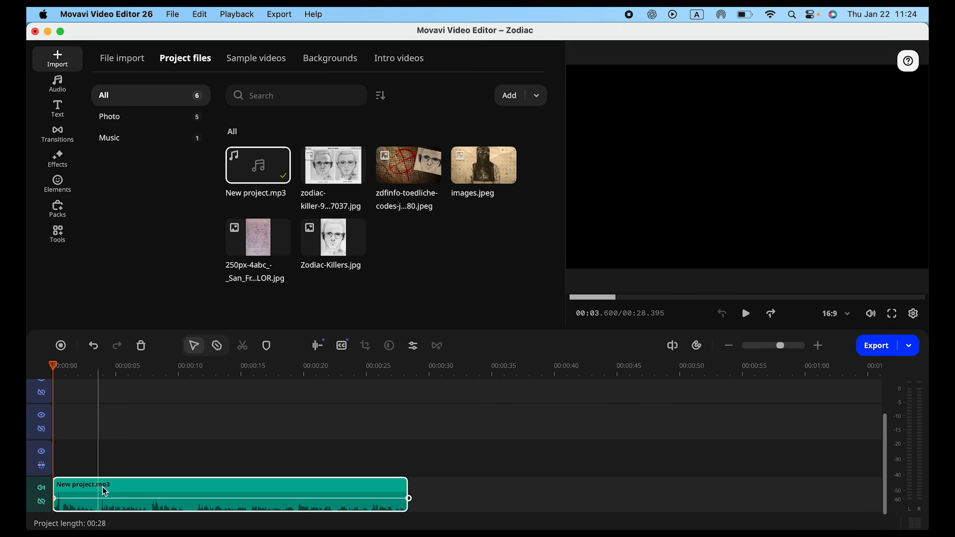
click(260, 61)
text(fi)
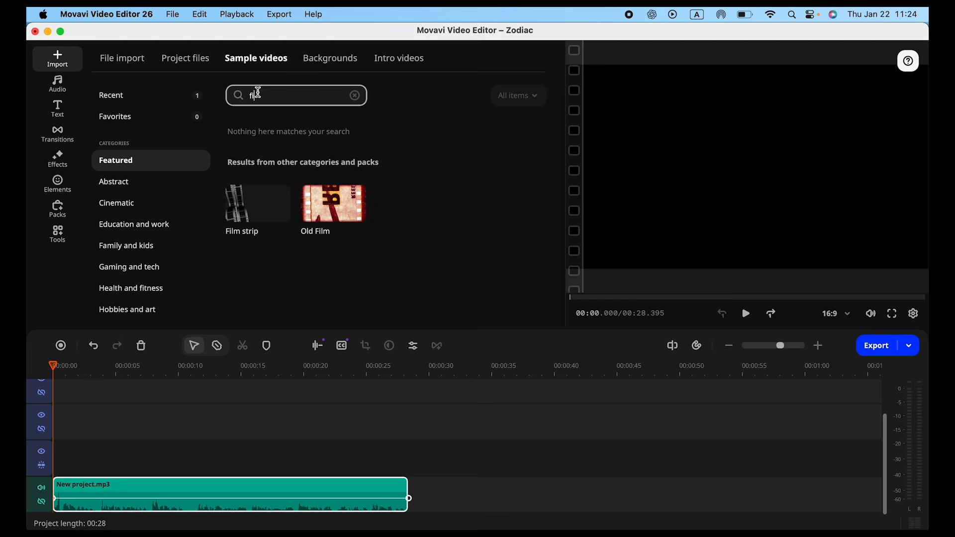
text(lm)
drag(334, 203, 75, 477)
Step: Split the Old Film clip at about 0.56 s and delete the part after the cut
click(217, 345)
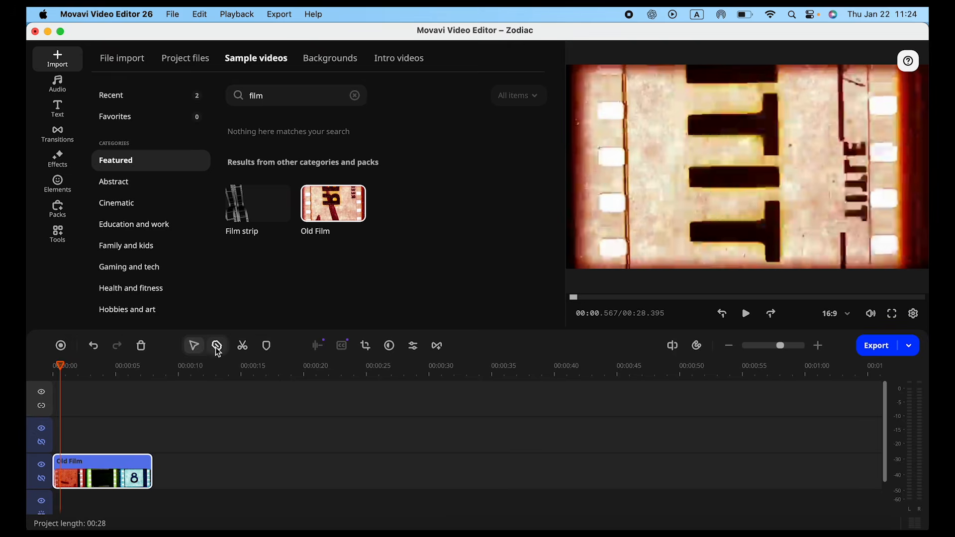
click(101, 473)
click(124, 473)
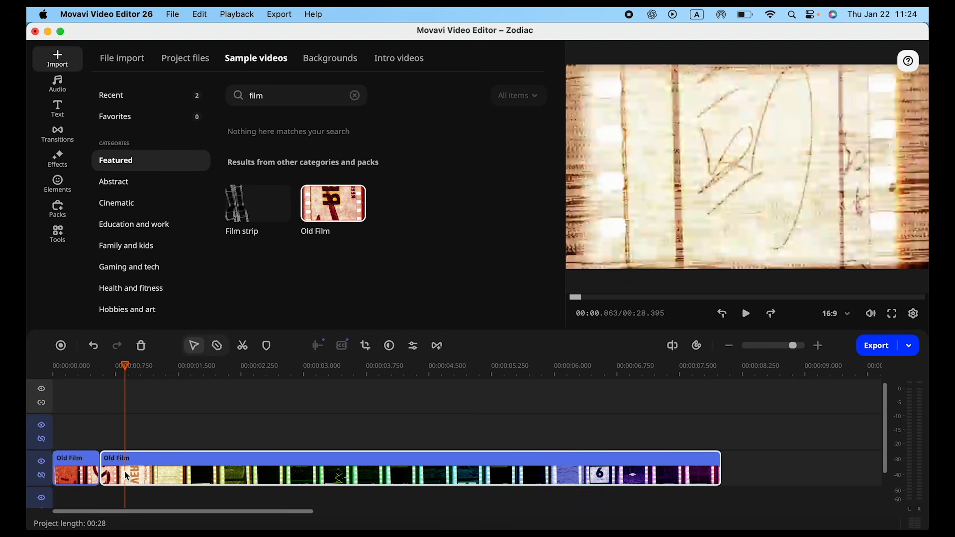
key(Delete)
drag(101, 373, 42, 384)
click(97, 472)
Step: Add the Cinematic intro video Rorschach test directly after the Old Film clip and open it for editing
click(387, 65)
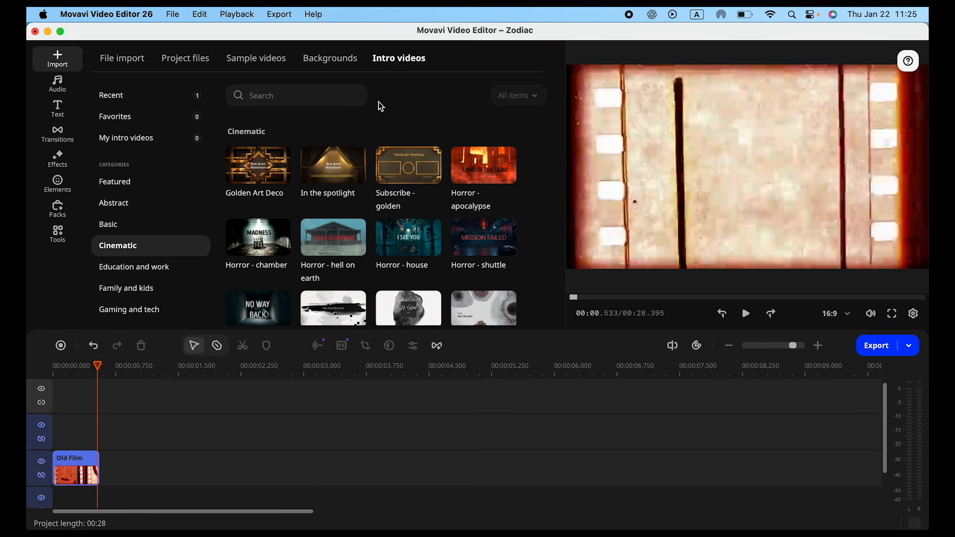
scroll(374, 159, down, 3)
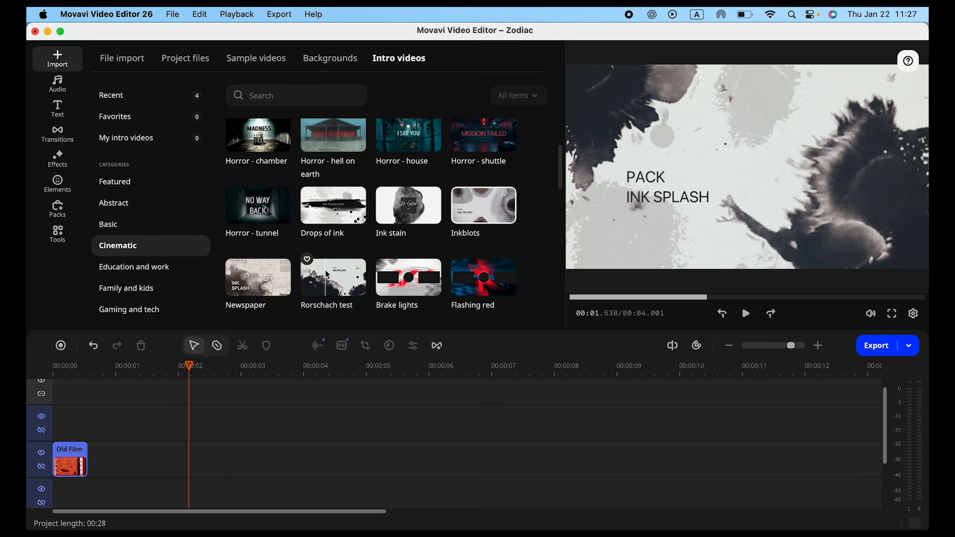
drag(327, 276, 148, 470)
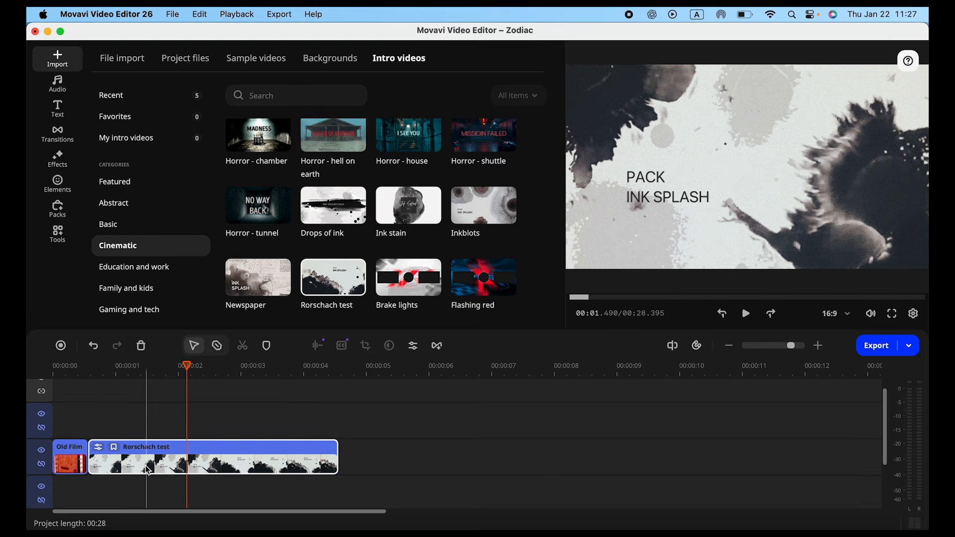
click(98, 447)
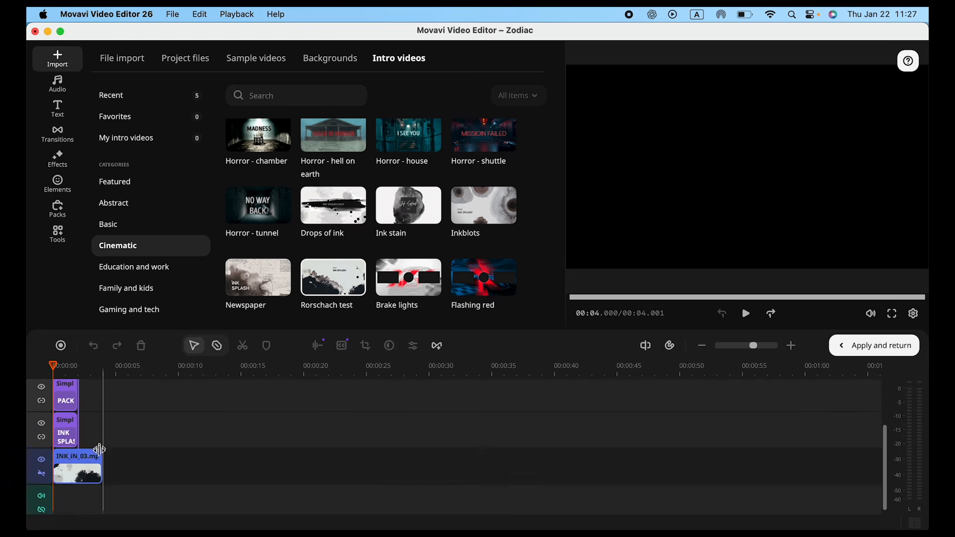
Step: Place Zodiac-Killers.jpg above the INK_iN_03.mp4 clip and set its blending mode to Darken
click(176, 64)
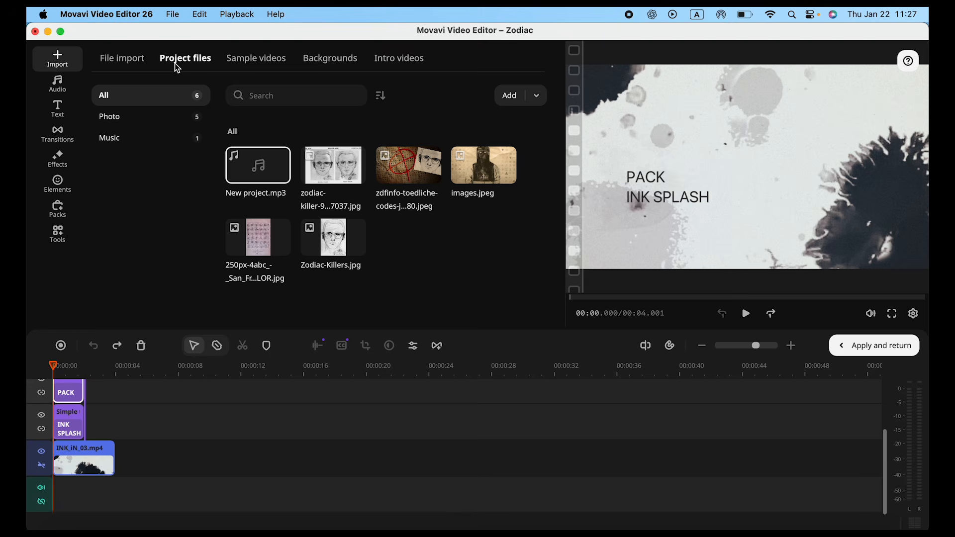
drag(334, 239, 82, 456)
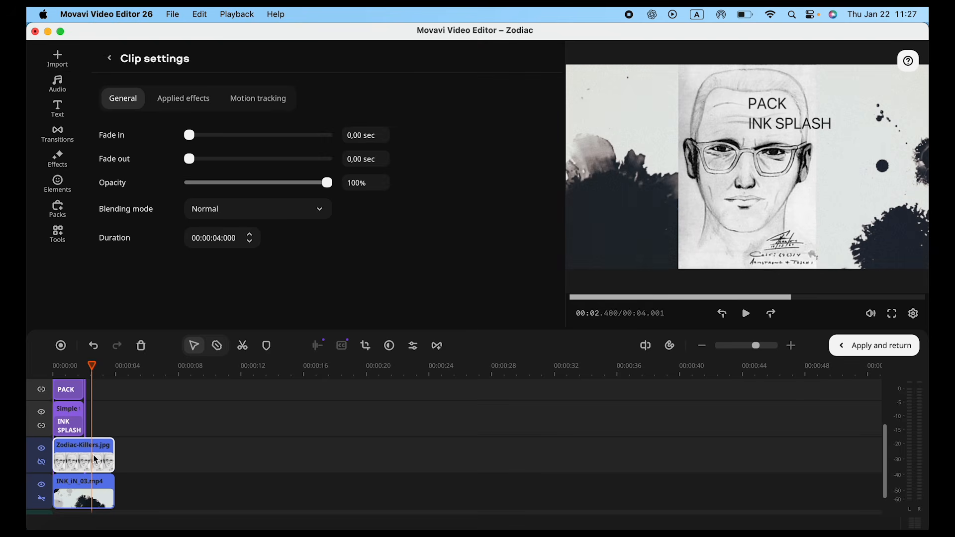
click(227, 214)
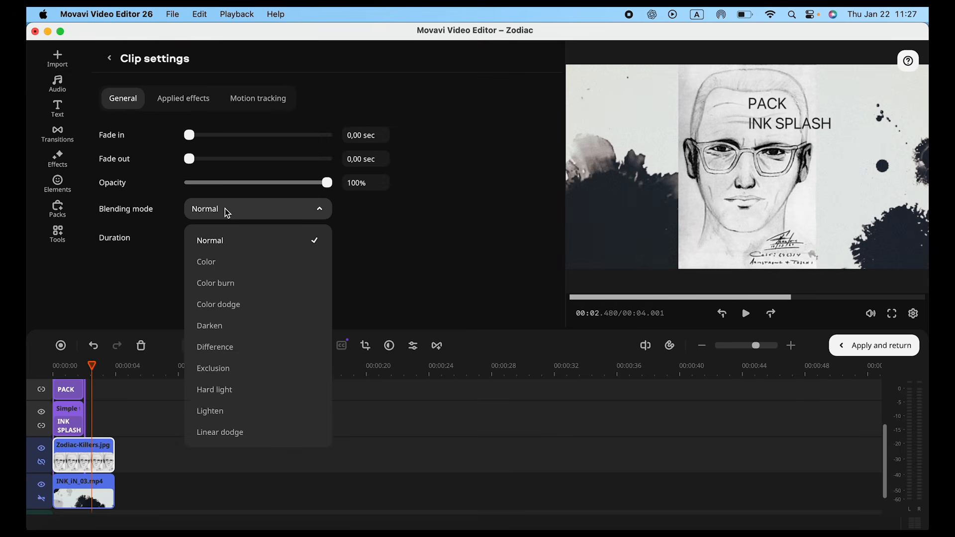
click(243, 326)
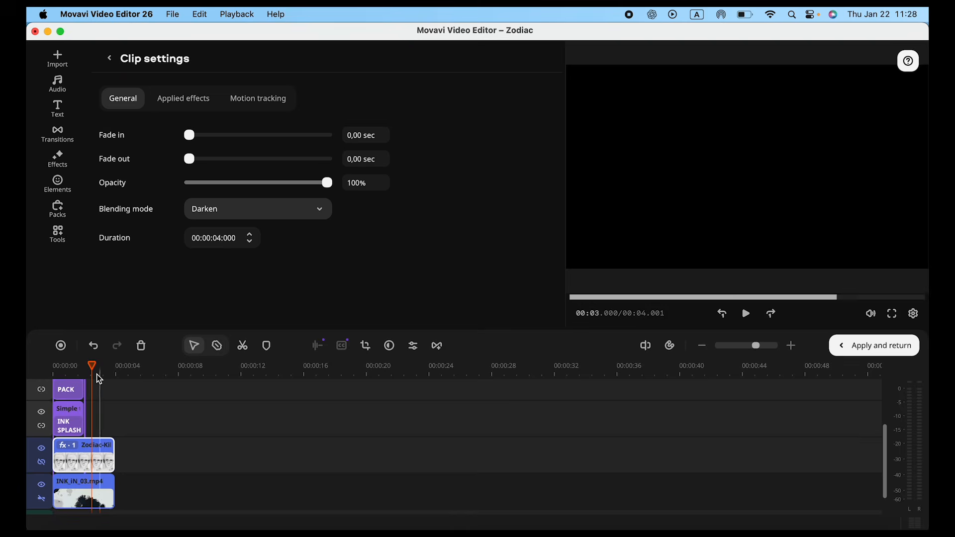
Step: Change the PACK title text to Zodiac and set its font to Open Sans ExtraBold - Black
drag(92, 366, 50, 381)
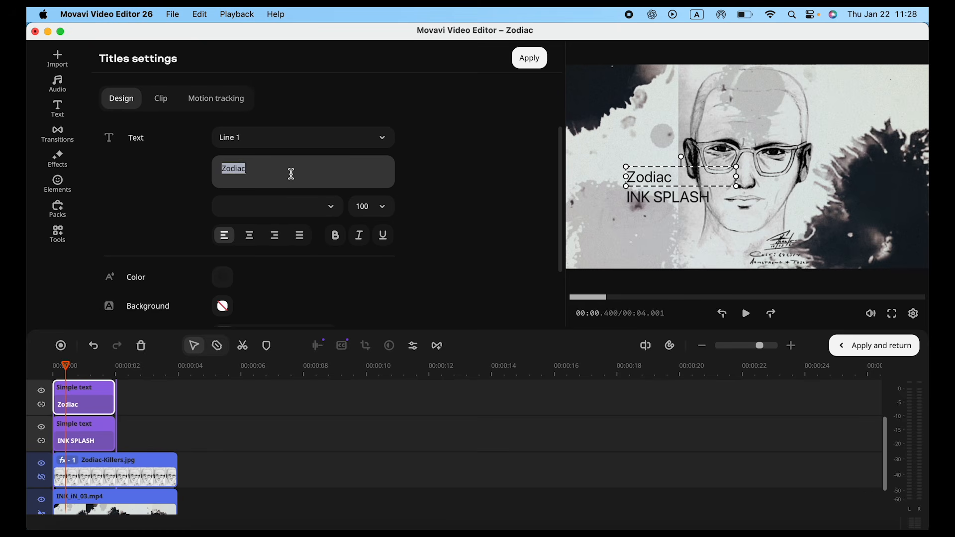
scroll(303, 179, down, 2)
click(320, 183)
scroll(303, 249, down, 10)
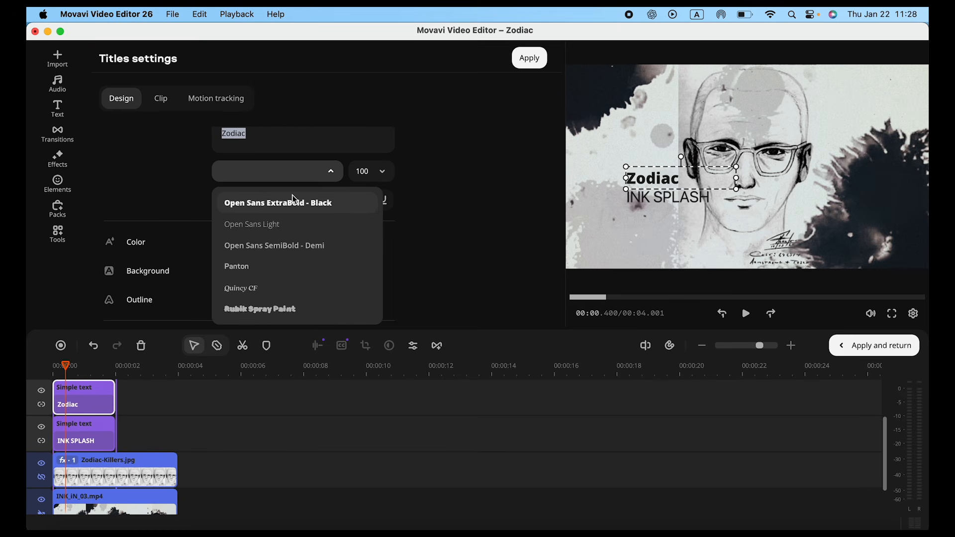
click(277, 203)
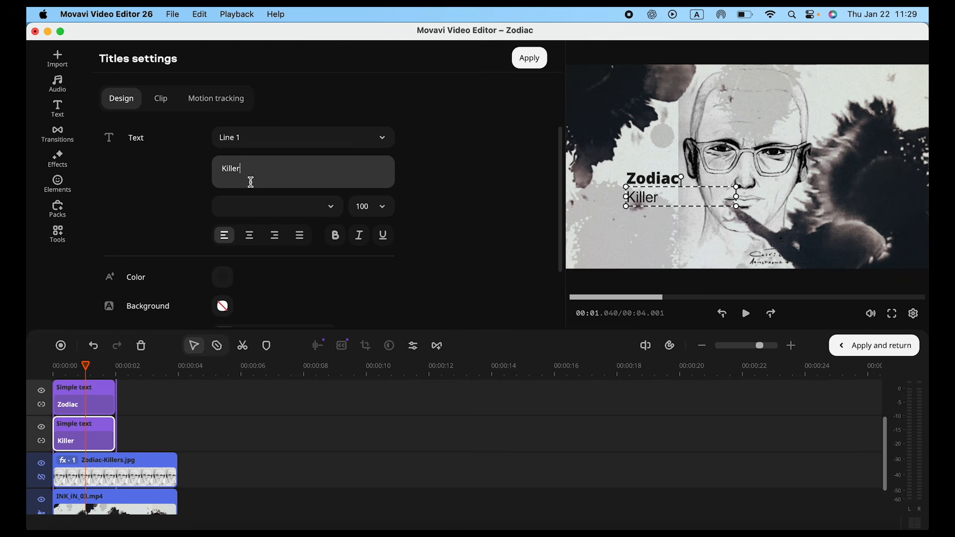
Step: Change the INK SPLASH title text to Killer and set its font to CCSharkSnack
click(251, 205)
scroll(252, 318, down, 4)
click(251, 273)
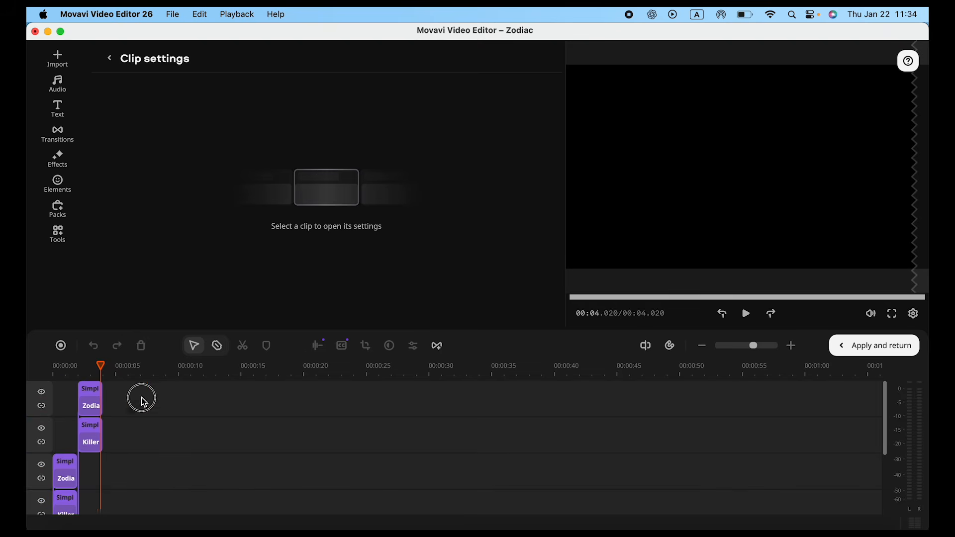
Step: Copy all the clips inside the intro, apply and return, and paste them on the main timeline at about 19.8 s
drag(143, 401, 58, 470)
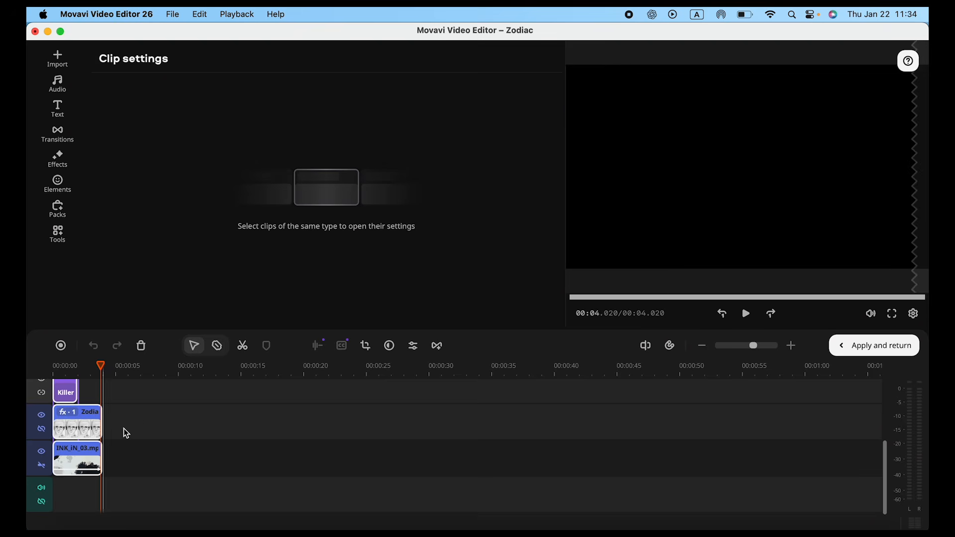
click(874, 346)
scroll(300, 467, down, 2)
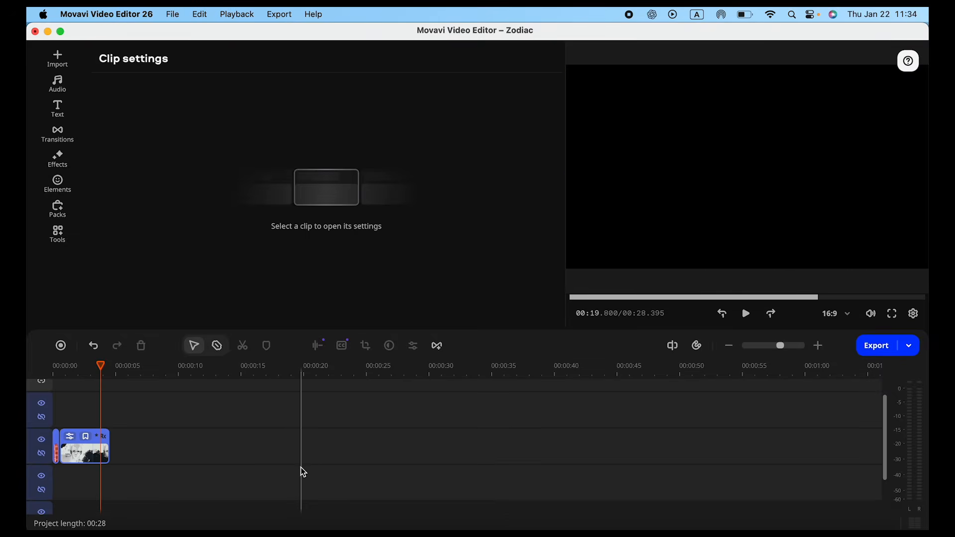
click(301, 468)
key(super+v)
Step: Move the pasted clips beneath the Rorschach test intro so they start right at the end of the Old Film clip
scroll(226, 469, up, 5)
scroll(227, 469, down, 5)
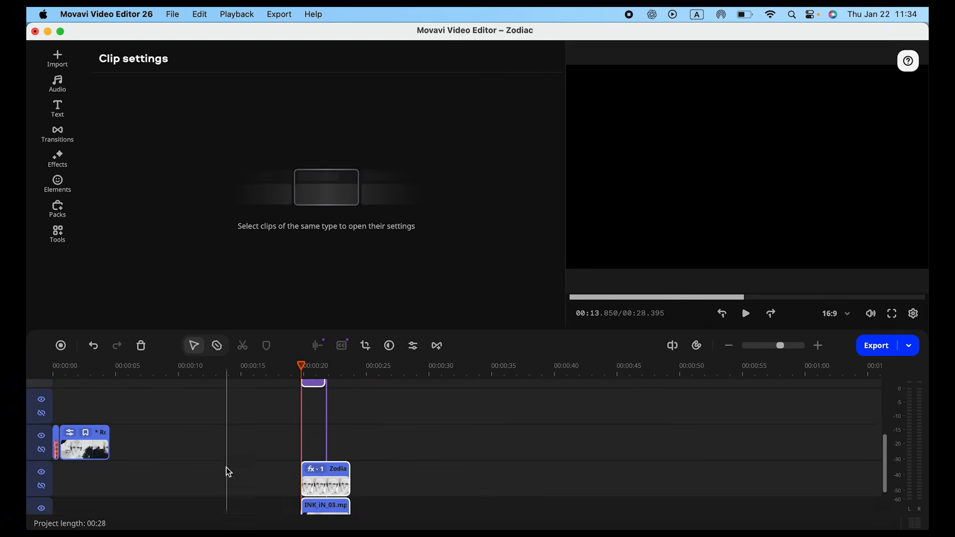
click(87, 351)
mouse_move(86, 351)
mouse_down()
mouse_move(108, 427)
mouse_move(99, 426)
mouse_up()
scroll(98, 426, down, 2)
scroll(98, 426, up, 2)
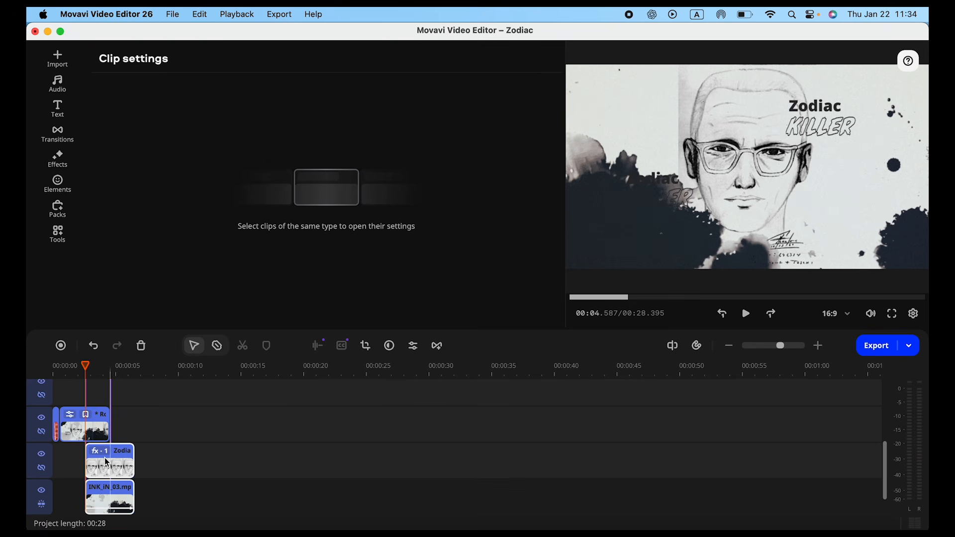
drag(105, 462, 76, 463)
scroll(76, 463, up, 5)
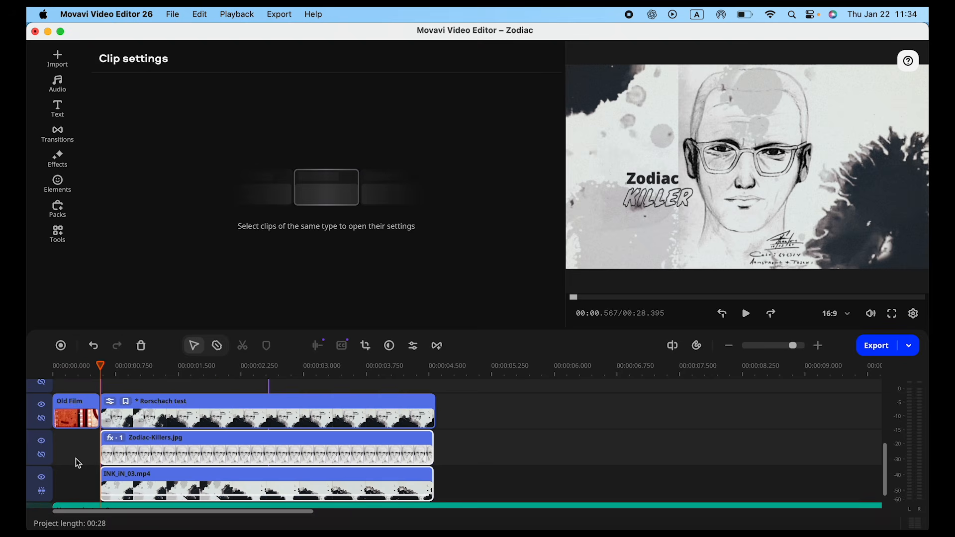
Step: Delete the Rorschach test intro from the timeline and place images.jpeg directly after the Zodiac-Killers.jpg clip
click(180, 415)
key(Delete)
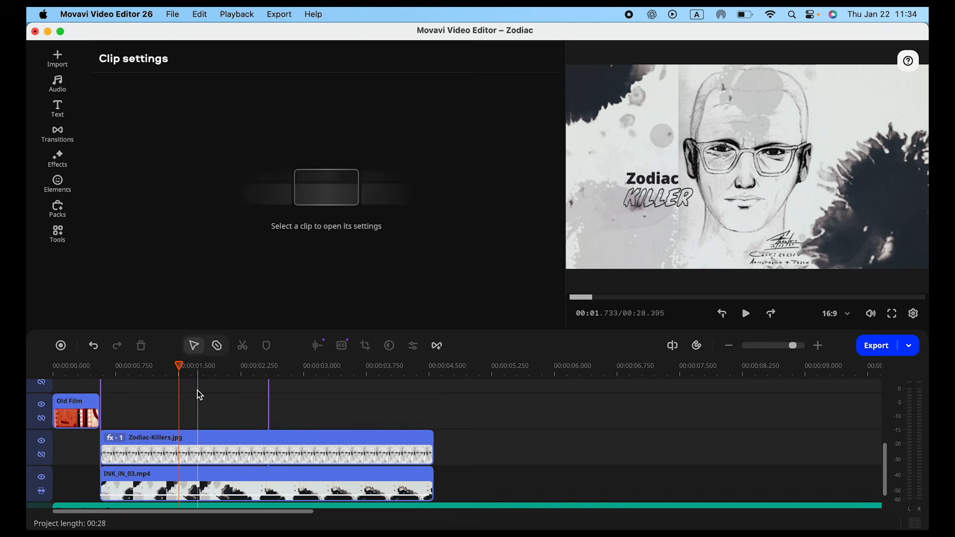
click(57, 59)
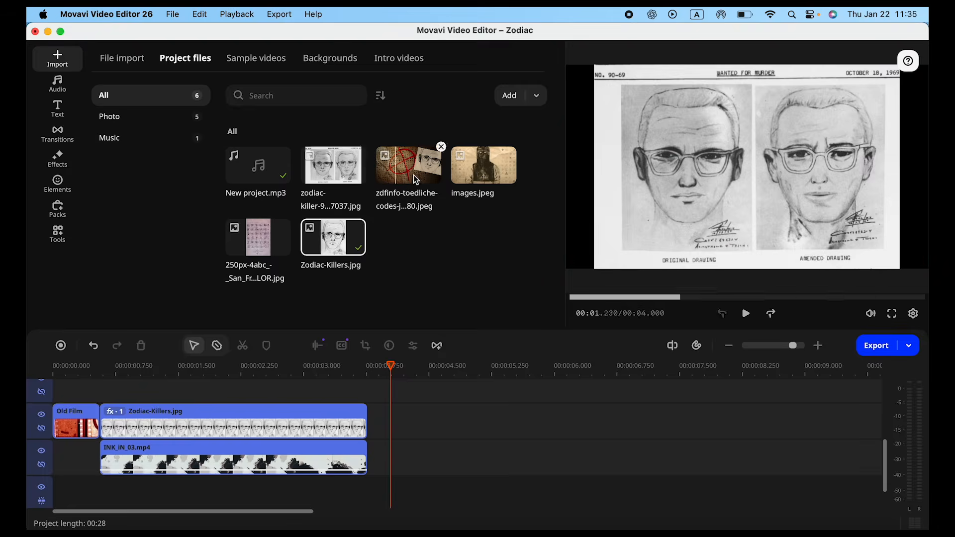
drag(469, 177, 372, 465)
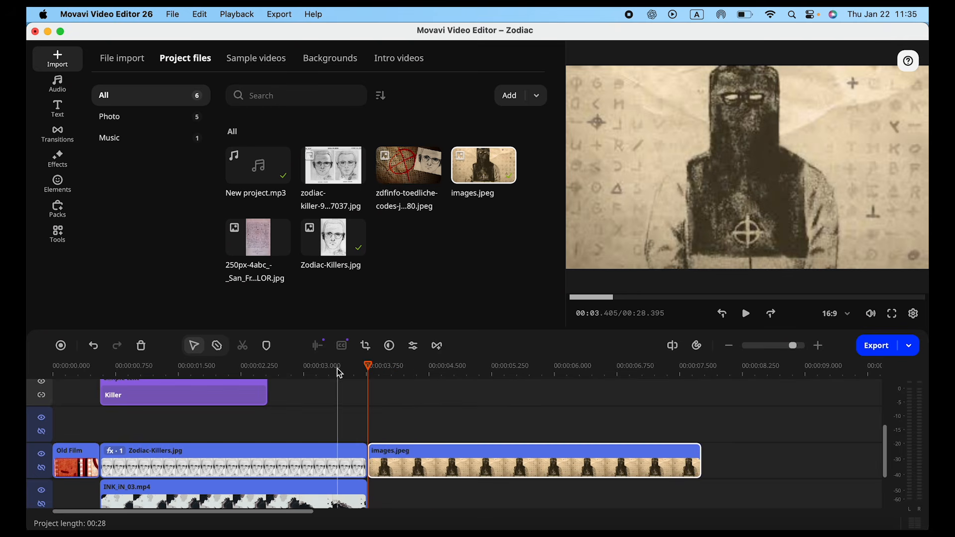
Step: Apply the Zoom out motion to images.jpeg, enlarge its starting frame to nearly the whole image, and stretch the zoom to the clip's end
click(59, 234)
mouse_move(333, 218)
mouse_down()
mouse_move(337, 284)
mouse_move(407, 472)
mouse_move(386, 477)
mouse_up()
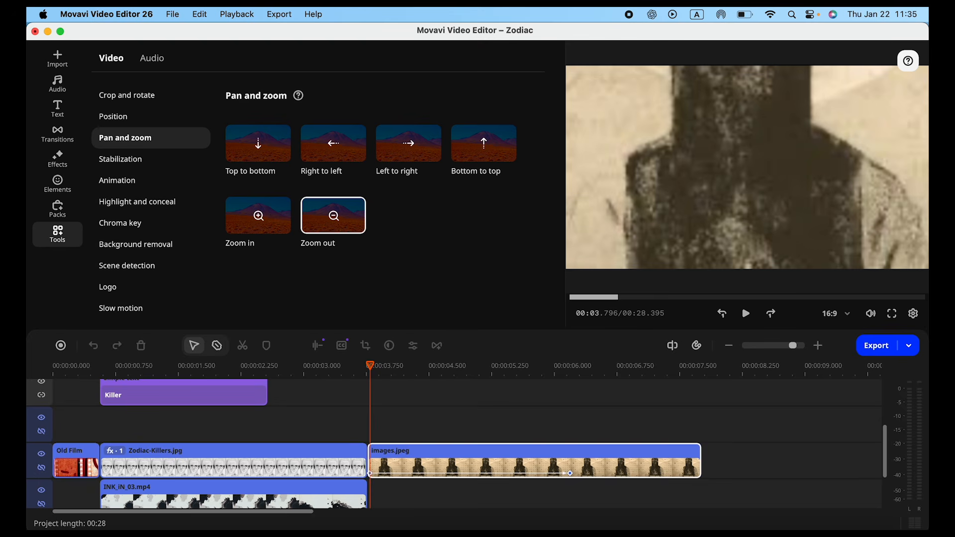
drag(368, 473, 371, 473)
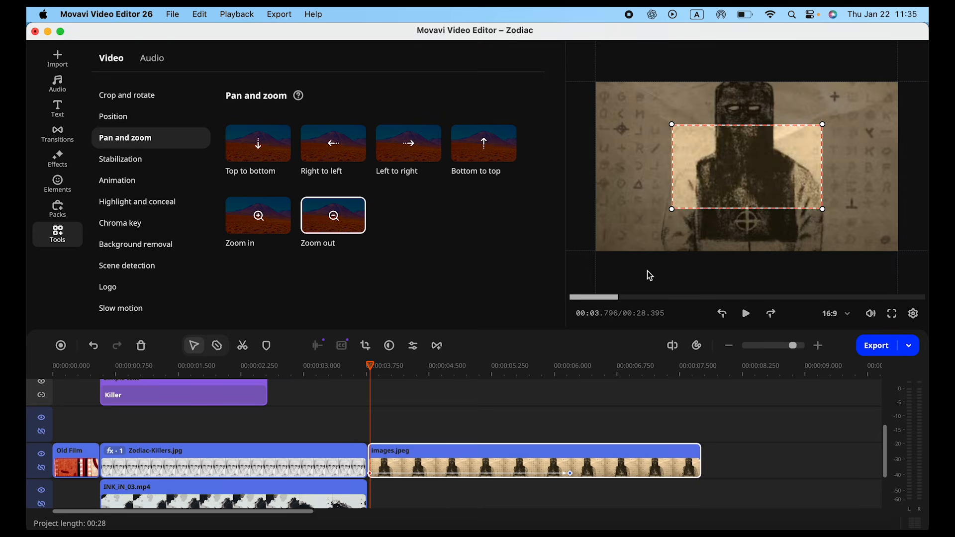
drag(656, 213, 599, 238)
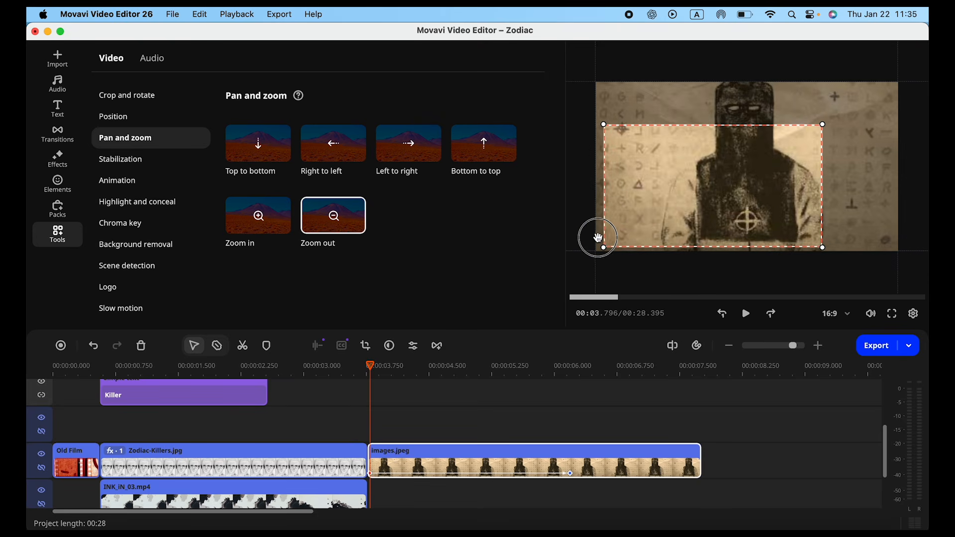
drag(823, 125, 884, 90)
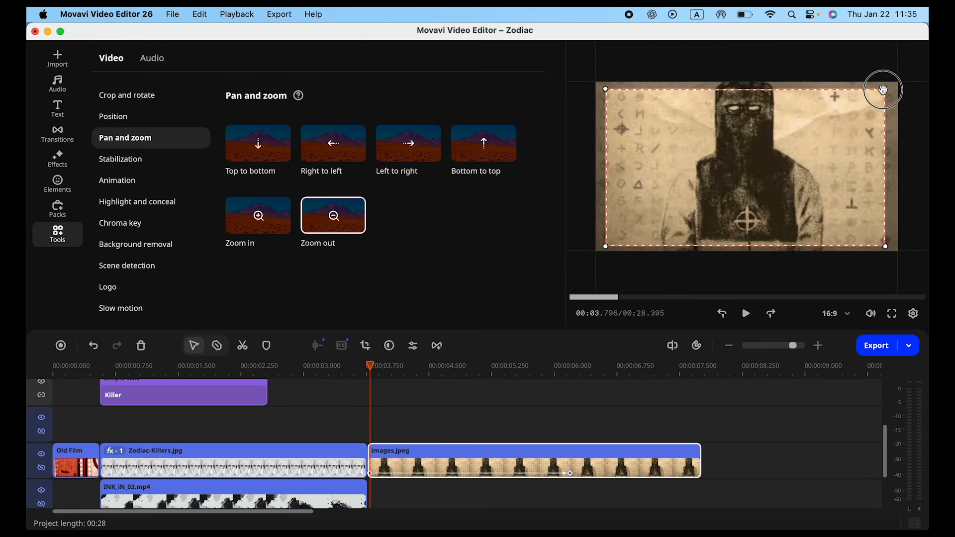
key(space)
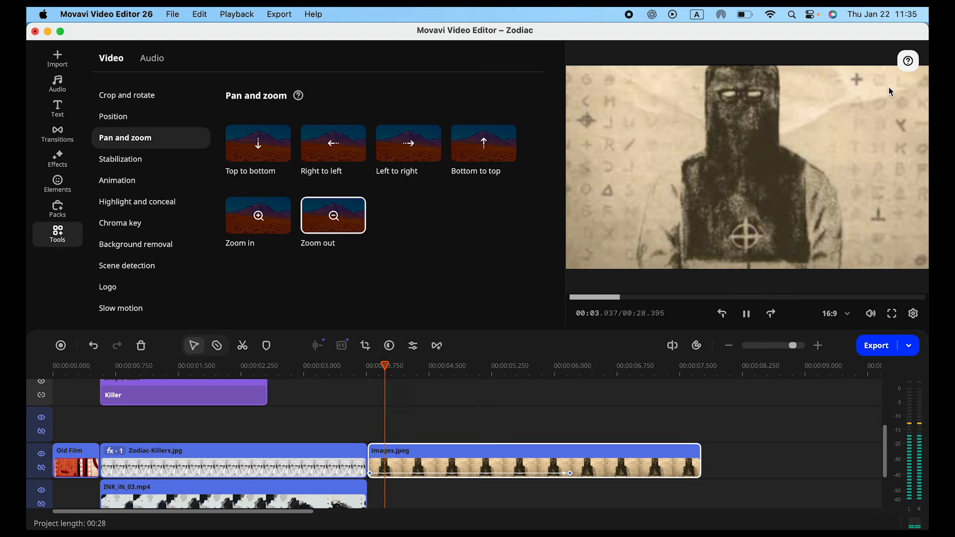
key(space)
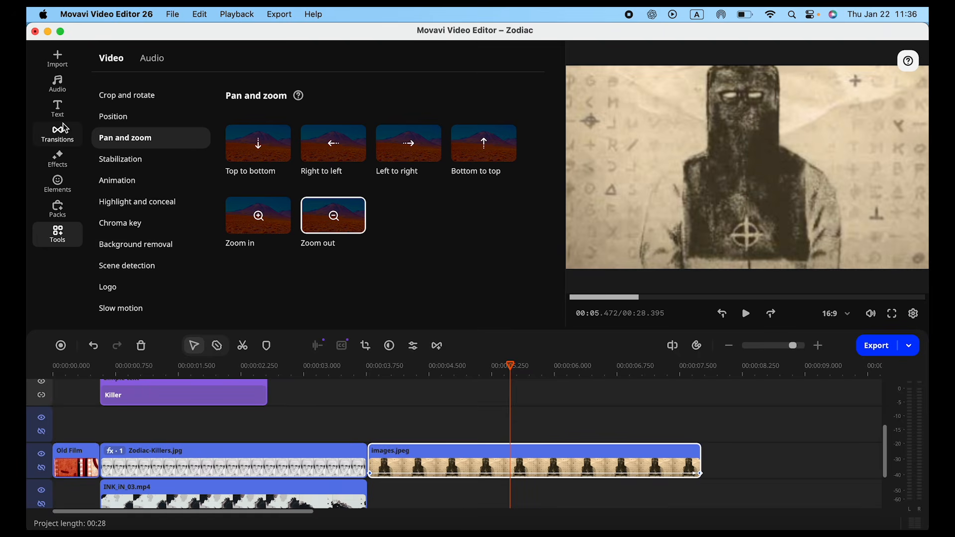
Step: Add the cinematic Movie title at about 5.4 s on the track above images.jpeg and preview its animation
click(62, 118)
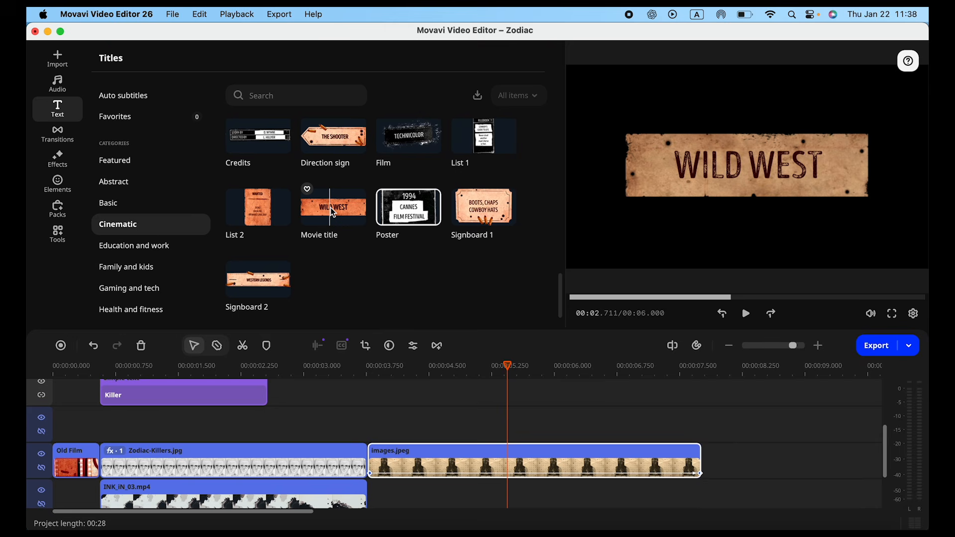
drag(346, 228, 507, 477)
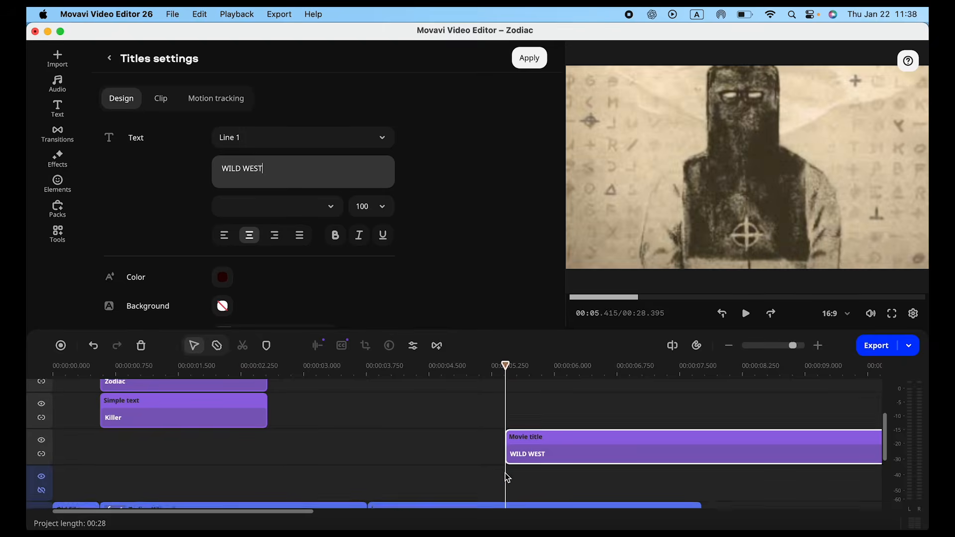
scroll(531, 405, up, 2)
click(533, 404)
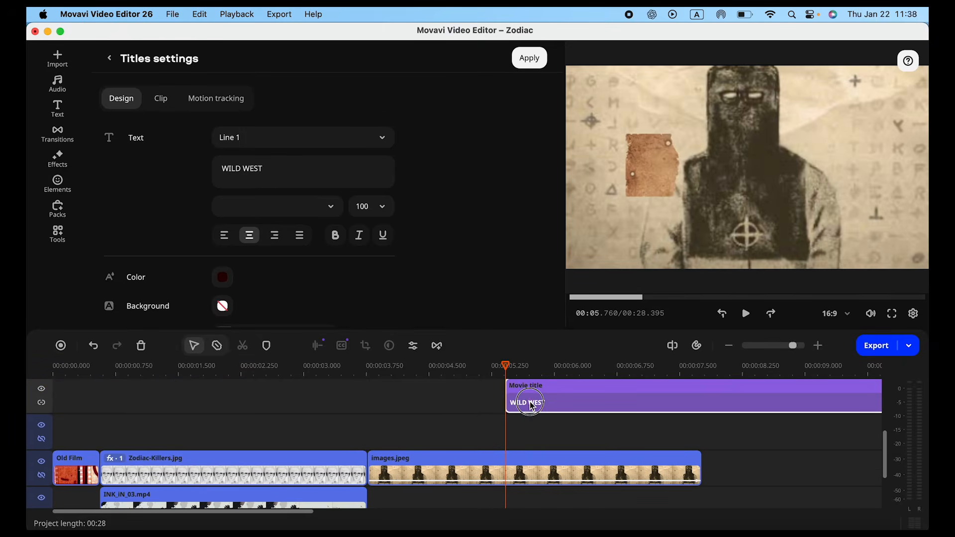
key(space)
scroll(532, 405, right, 5)
key(space)
scroll(529, 409, down, 2)
scroll(446, 418, up, 1)
Step: Change the Movie title text to Since 1968 and fit the title within the images.jpeg clip, starting just after the clip begins
click(421, 429)
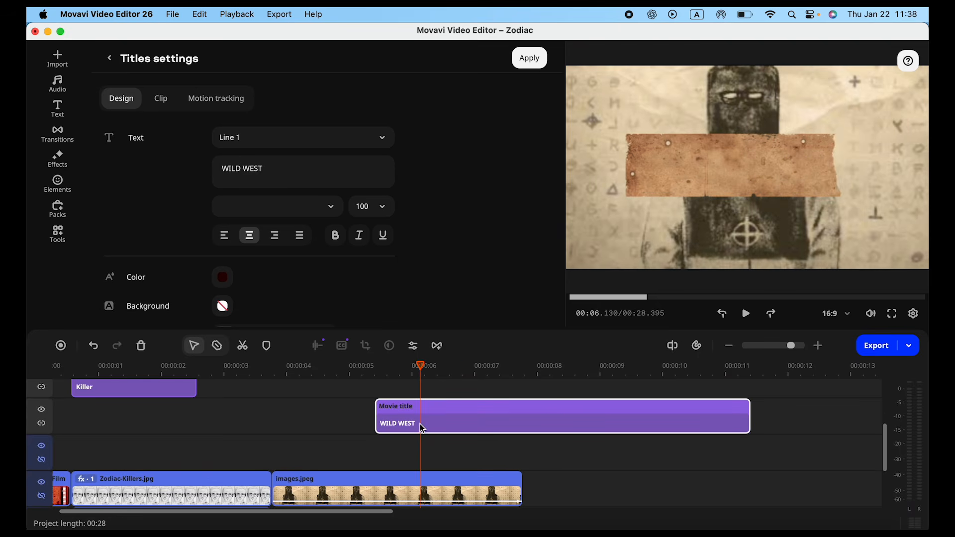
triple_click(306, 172)
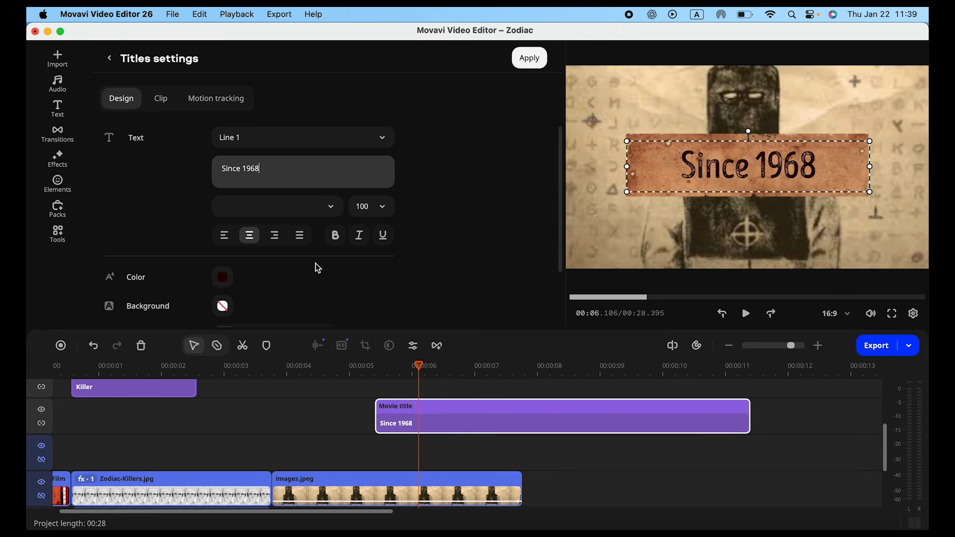
drag(423, 416, 309, 400)
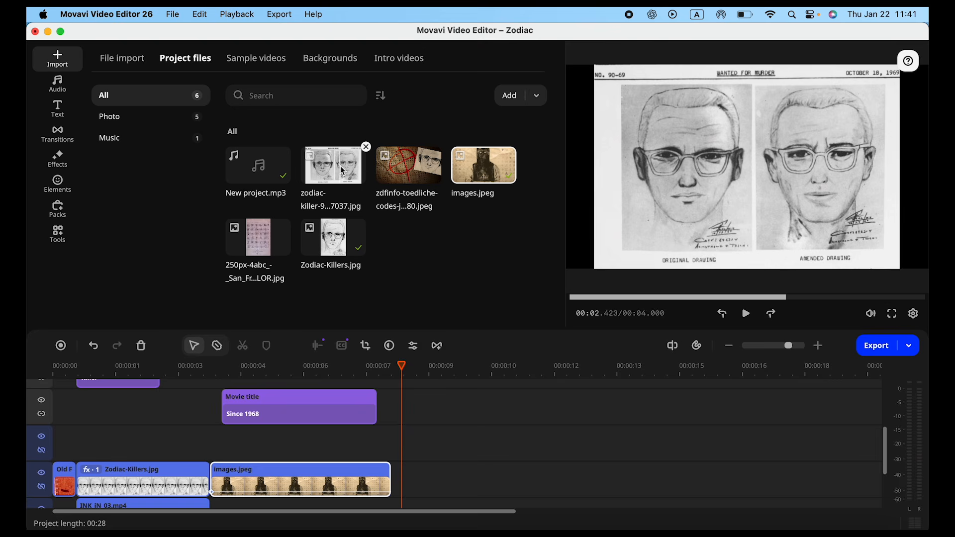
Step: Place the zodiac-killer image with the two wanted sketches after images.jpeg, and join the clips with the cinematic Ugly hand transition
drag(333, 166, 394, 493)
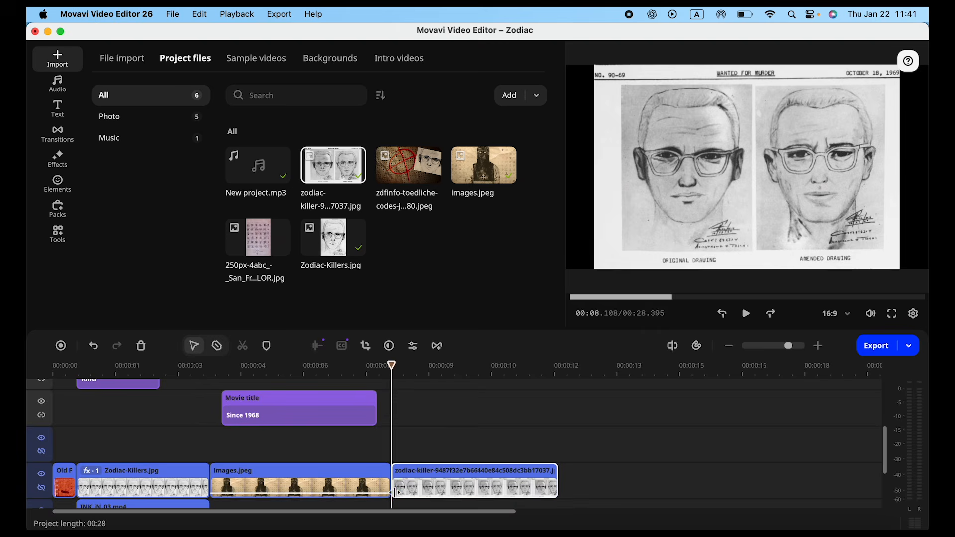
scroll(394, 493, down, 2)
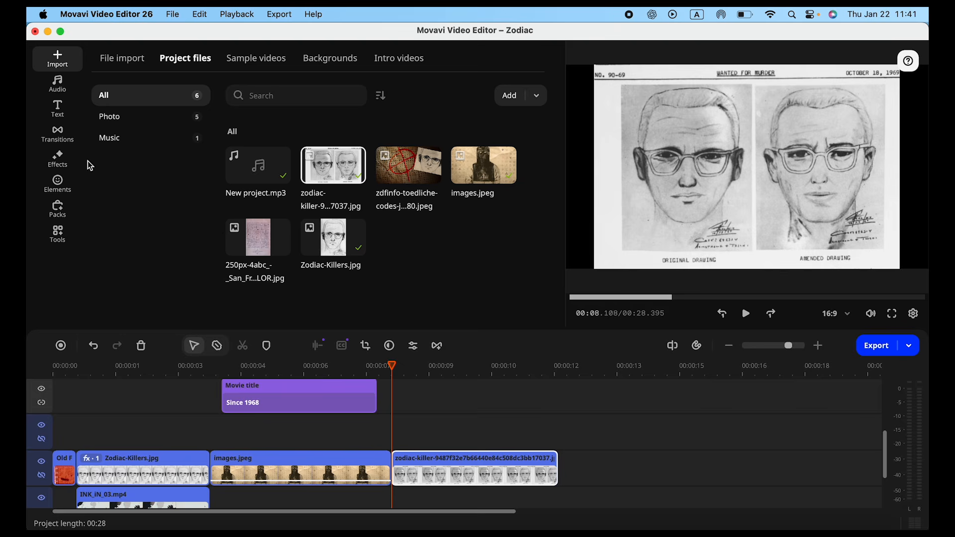
click(57, 134)
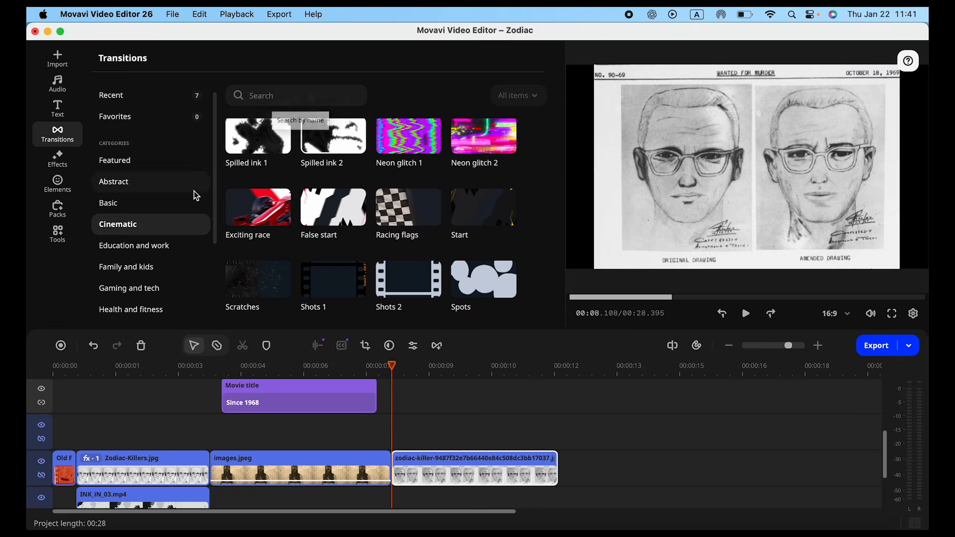
scroll(334, 206, up, 3)
drag(334, 207, 378, 465)
drag(386, 499, 391, 433)
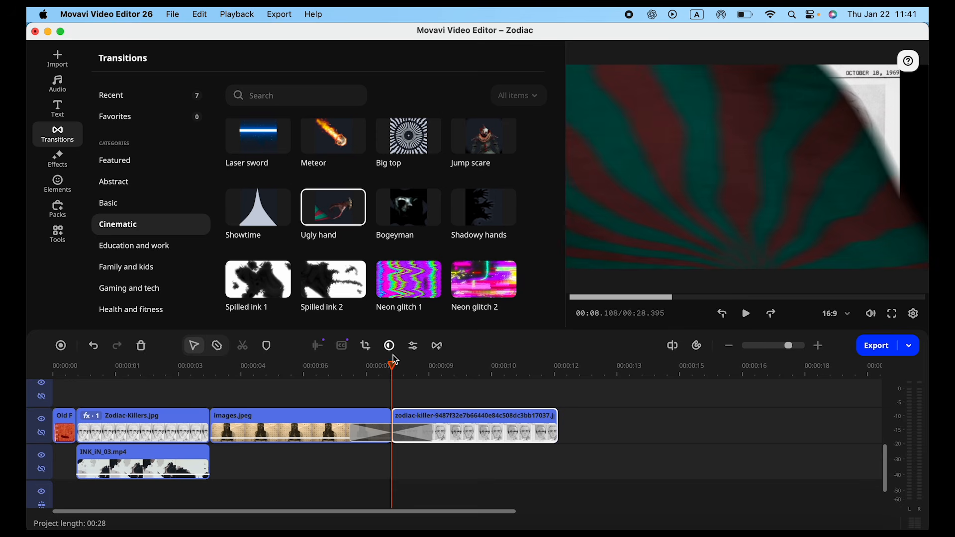
drag(390, 364, 325, 374)
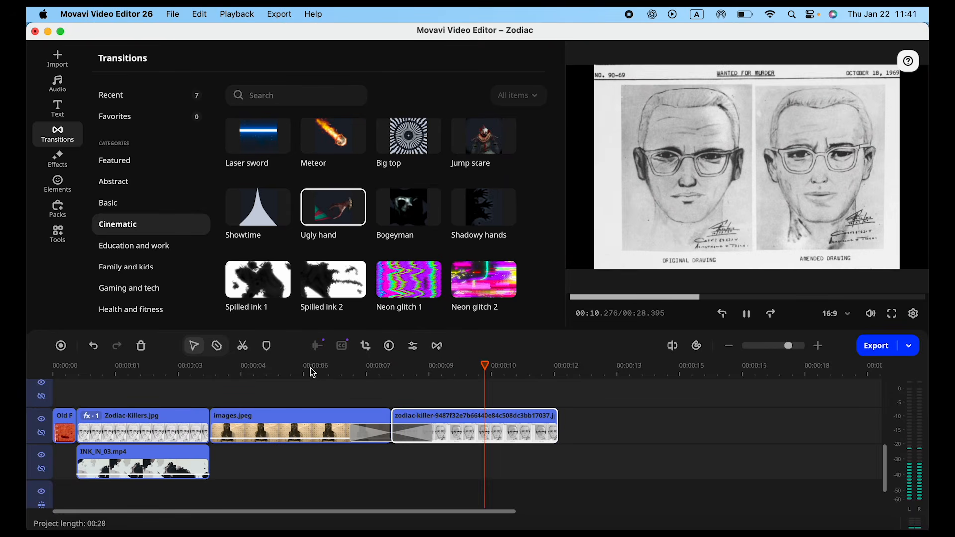
key(space)
Step: Apply the cinematic Creepy Shadows 1 overlay effect to the clip with the two wanted sketches
click(57, 158)
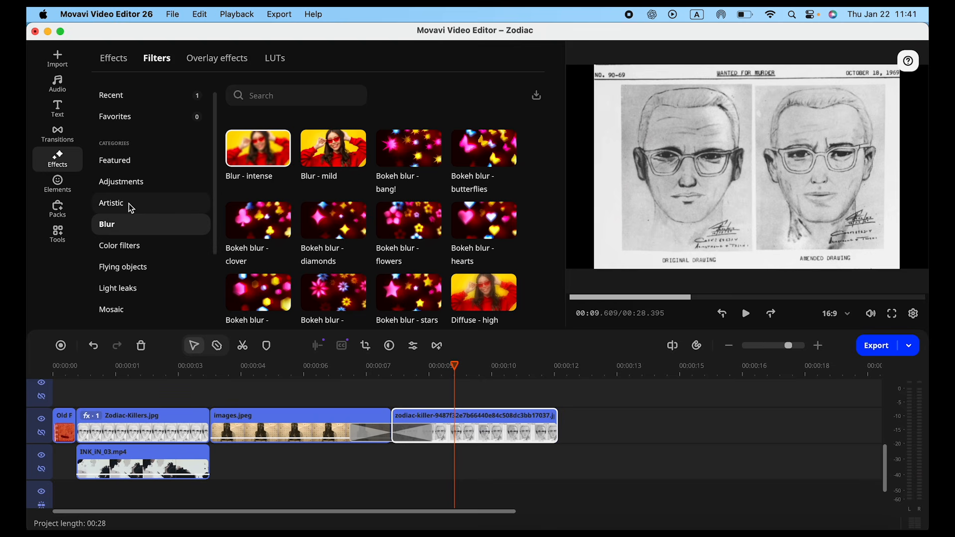
click(197, 64)
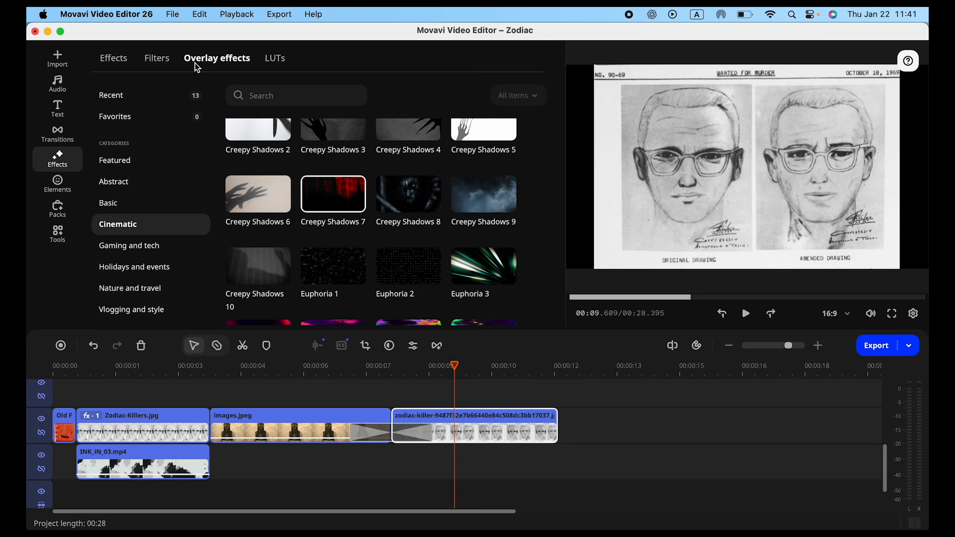
scroll(320, 174, up, 3)
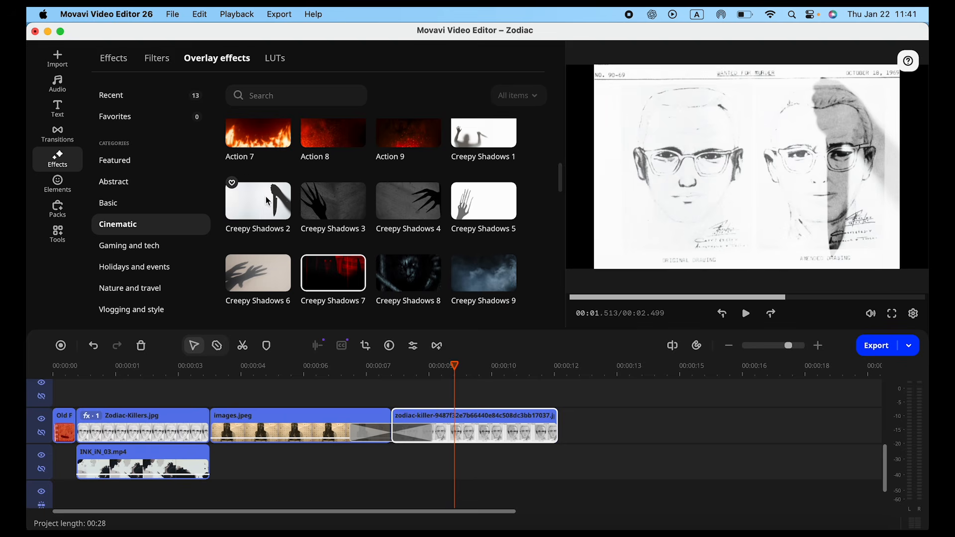
scroll(267, 201, up, 1)
drag(482, 155, 463, 416)
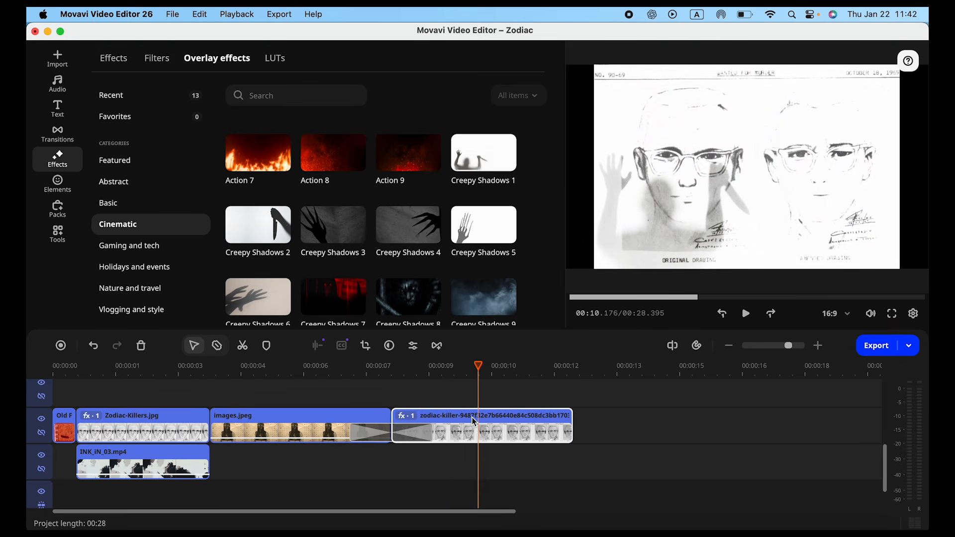
Step: Set the blending mode of the Creepy Shadows 1 effect to Multiply and play back the result with the transition
double_click(475, 422)
click(196, 110)
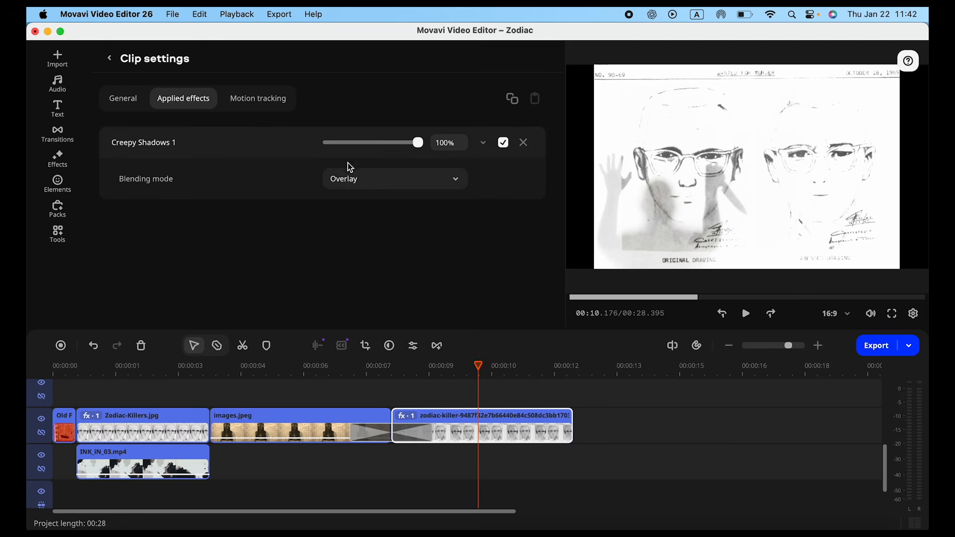
click(371, 181)
click(372, 388)
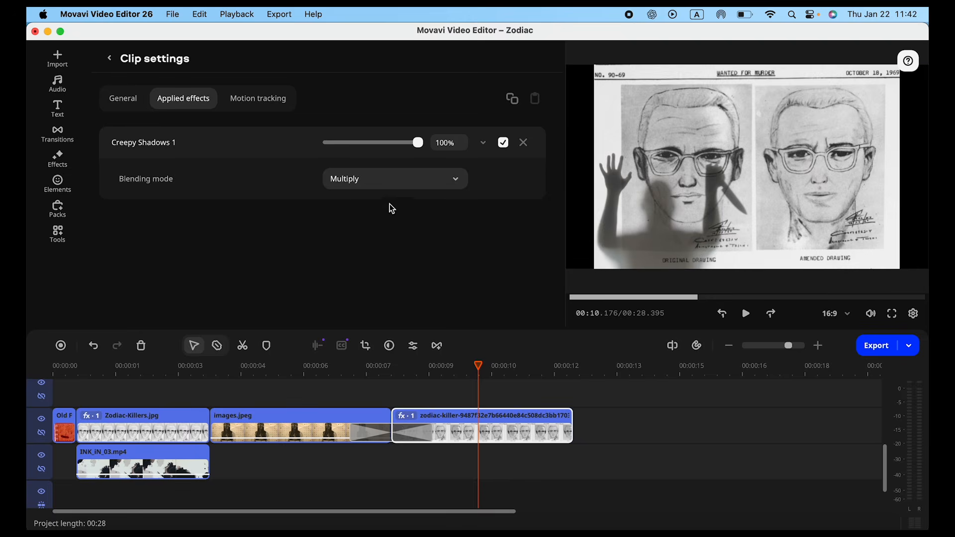
click(385, 377)
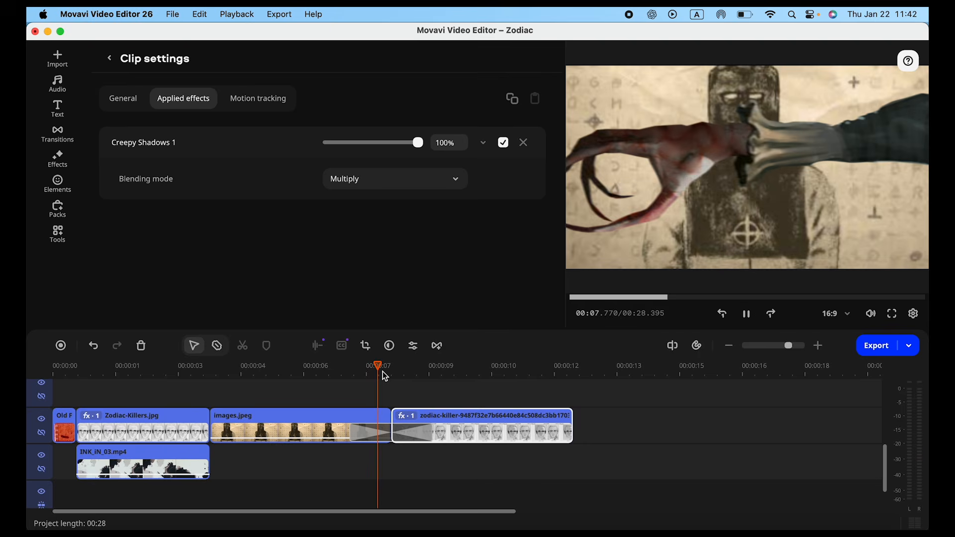
key(space)
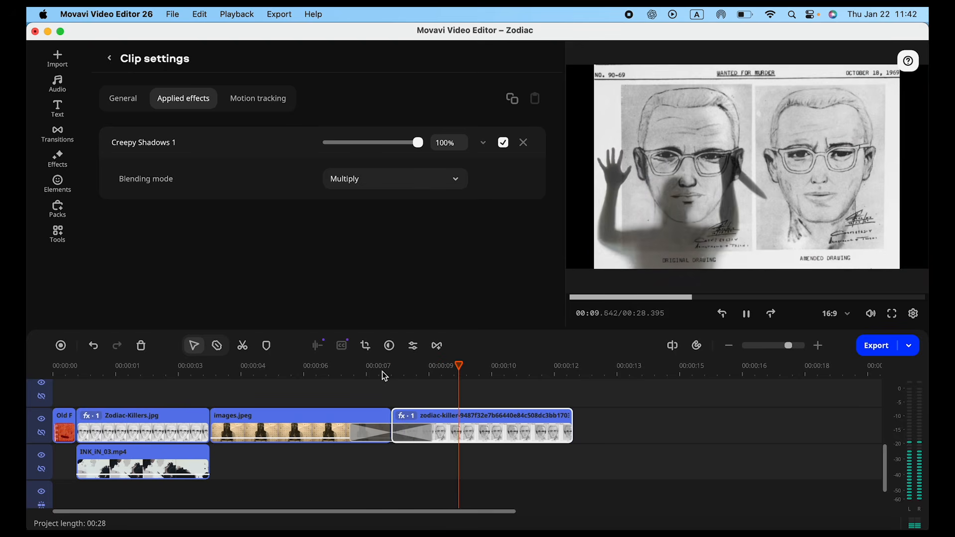
key(space)
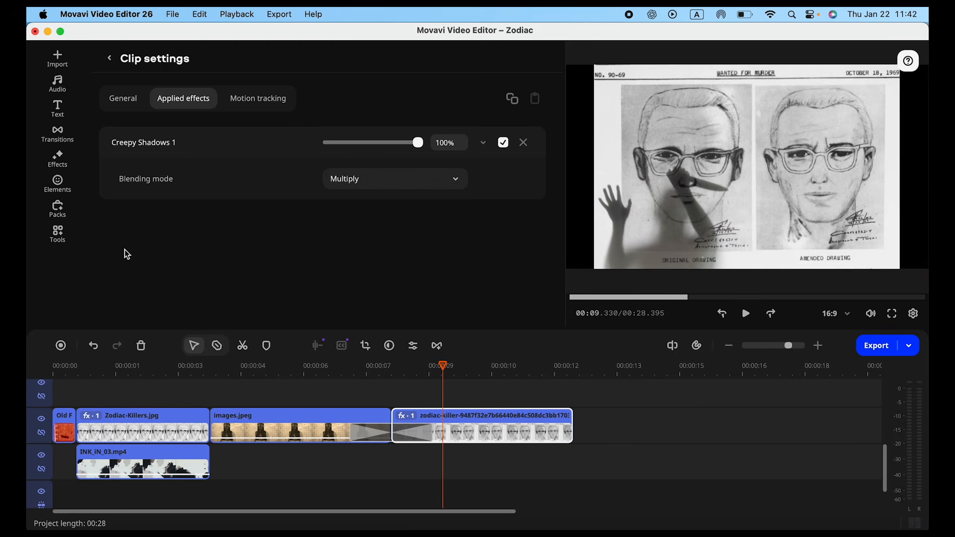
Step: Apply the Zoom in motion to the two-sketch clip from about 9.7 s and enlarge its end frame for a gentler zoom
click(64, 242)
drag(247, 228, 417, 401)
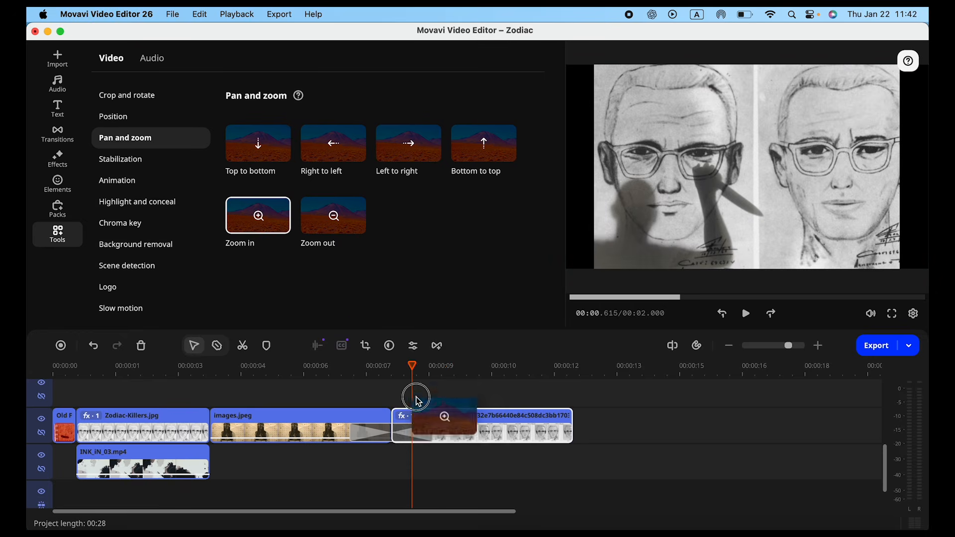
drag(457, 424, 458, 432)
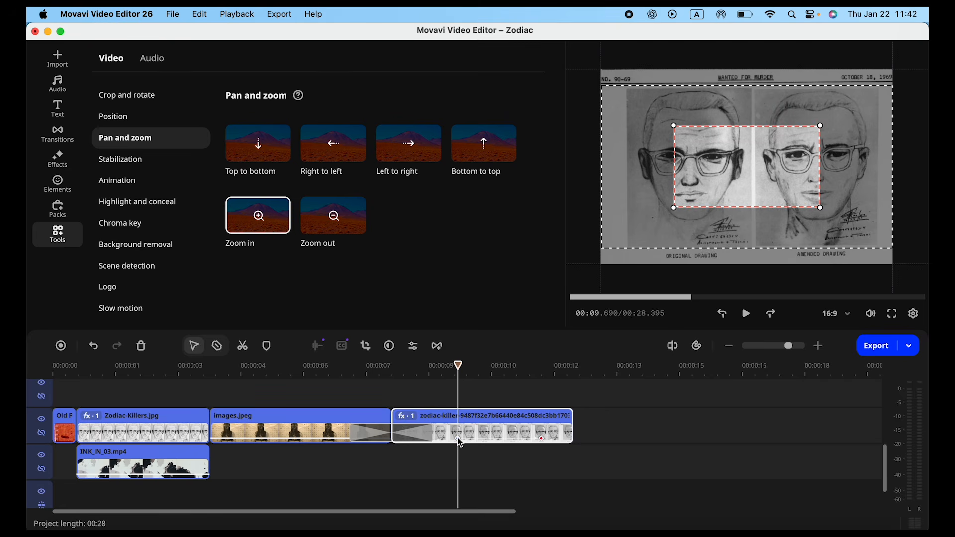
drag(675, 206, 626, 225)
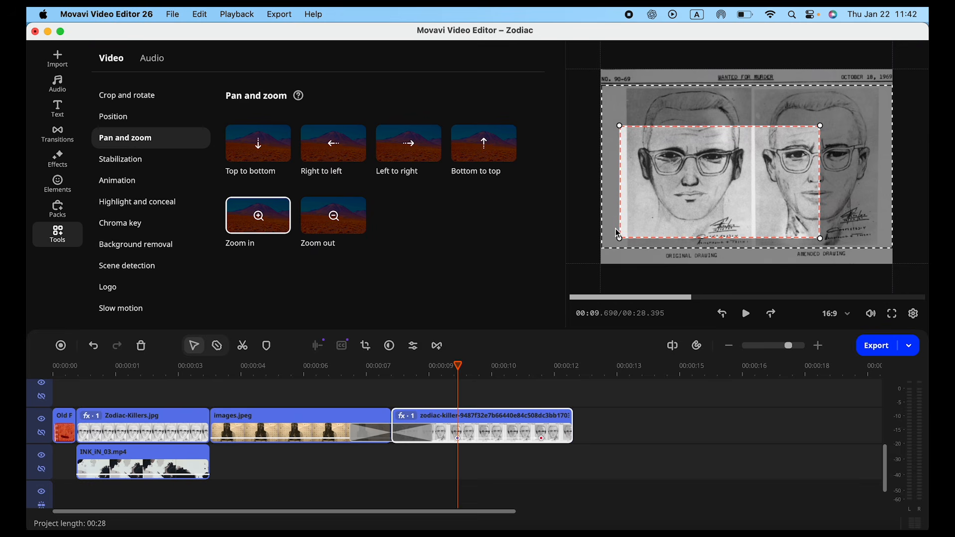
drag(820, 126, 885, 90)
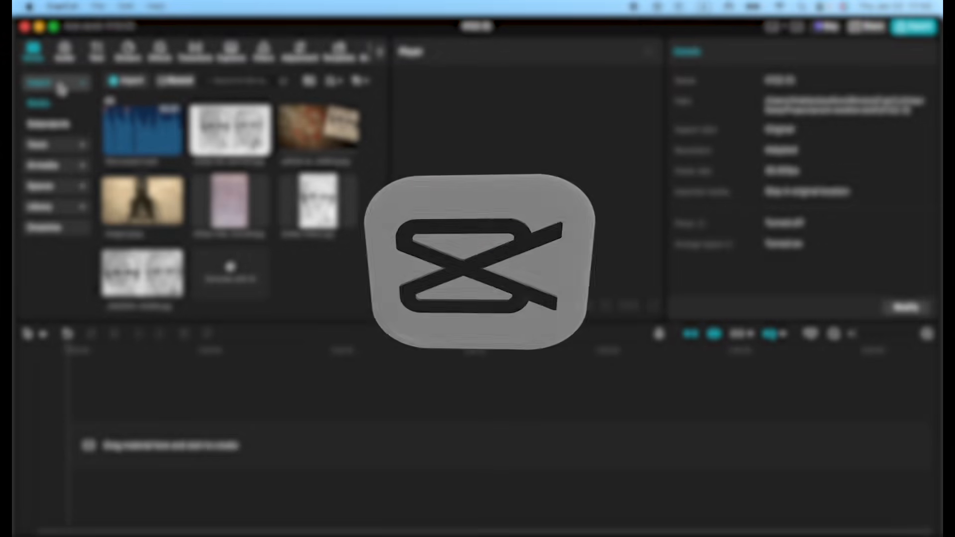
Step: In CapCut, place New project.mp3 at the timeline start and add the library's old-film transition clip above it, trimmed to about 0.6 s
drag(122, 131, 100, 413)
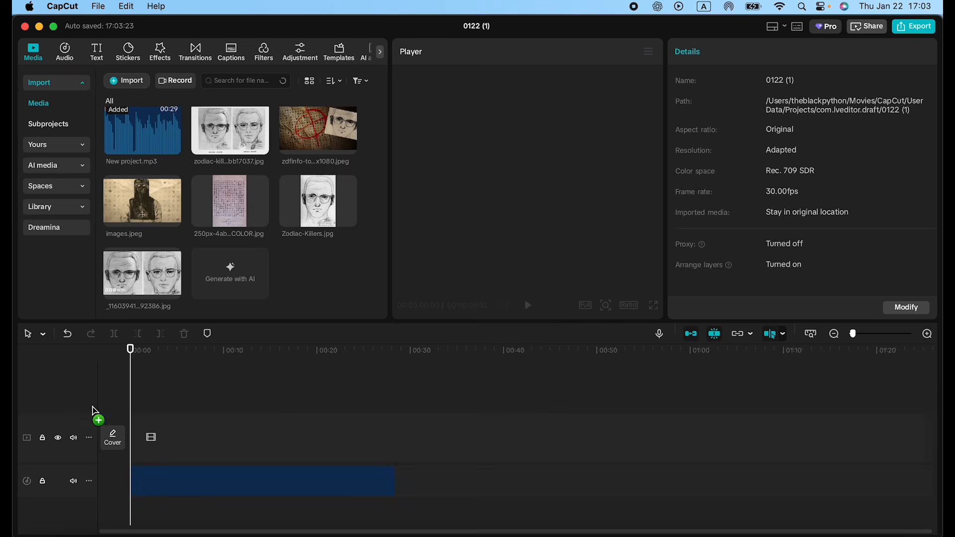
click(64, 208)
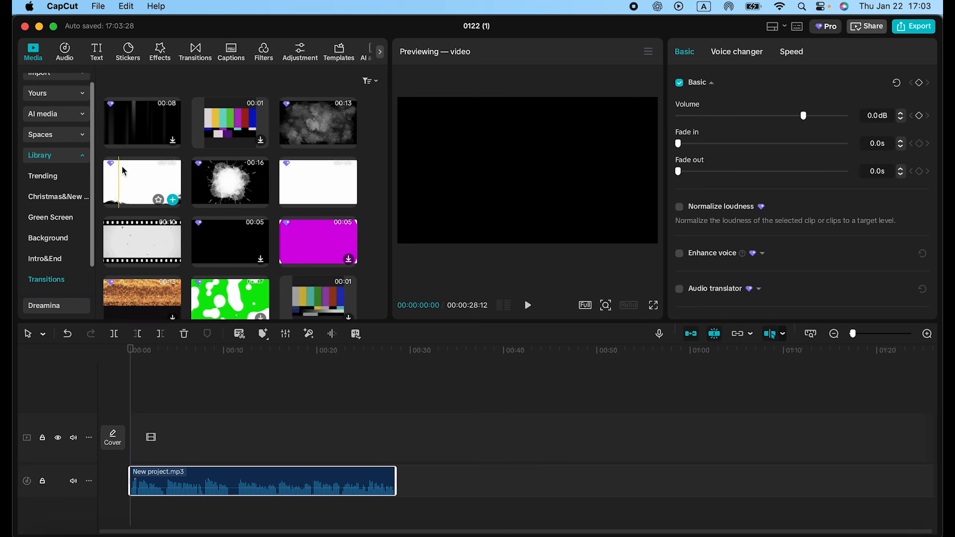
scroll(124, 171, up, 2)
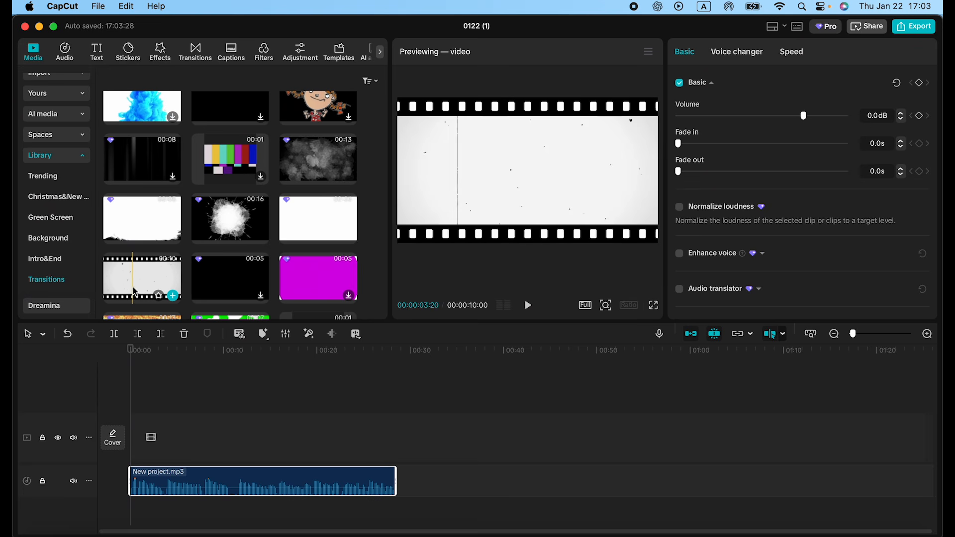
drag(139, 275, 130, 431)
key(space)
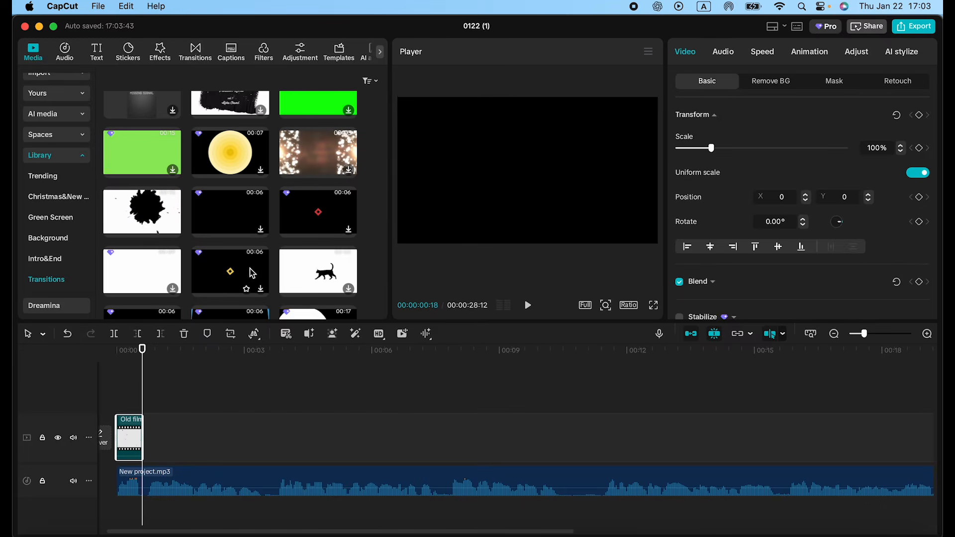
Step: Place the library's black ink wash animation after the old-film clip and trim its start, leaving a duration of 00:00:12:22
drag(135, 208, 132, 433)
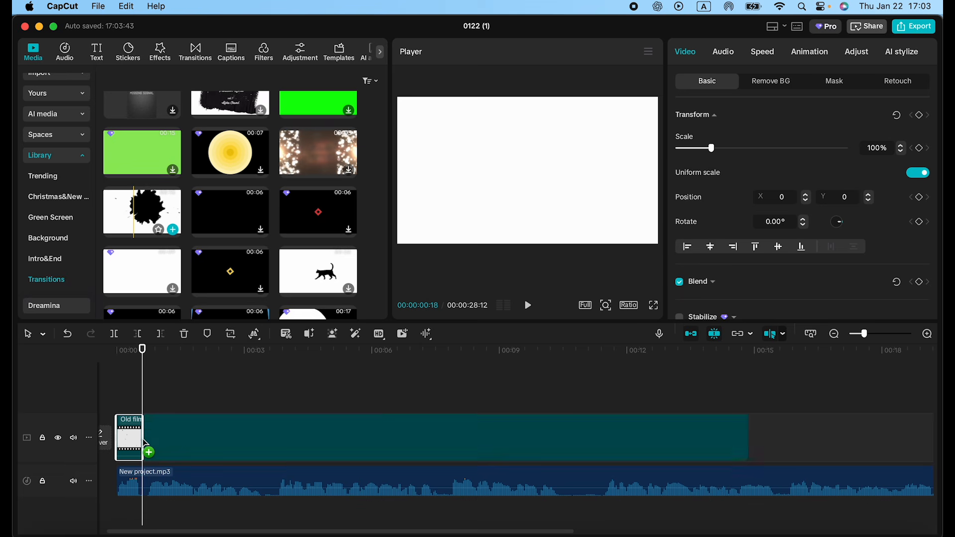
click(128, 377)
key(space)
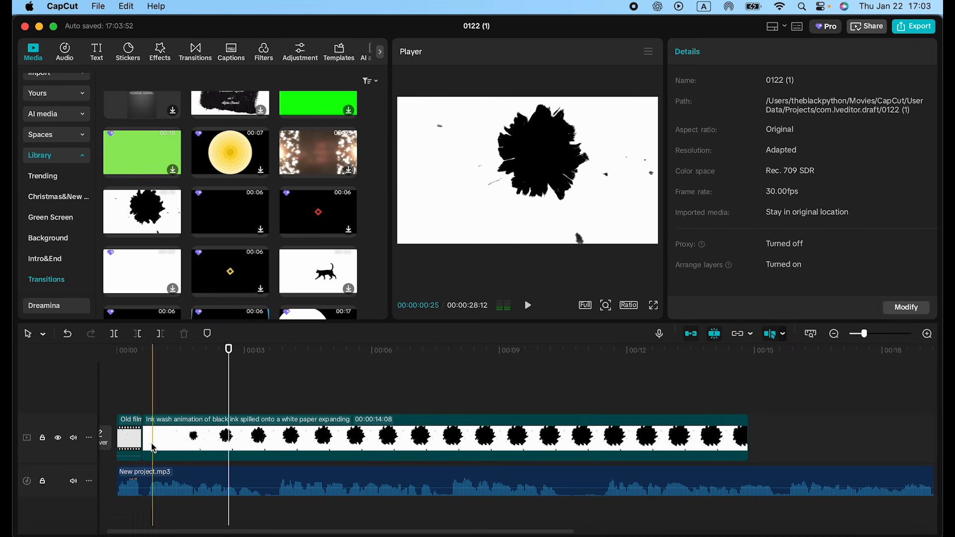
drag(148, 440, 214, 435)
Step: Overlay Zodiac-Killers.jpg on the ink wash clip with the Screen blend mode and play back the reveal
click(58, 79)
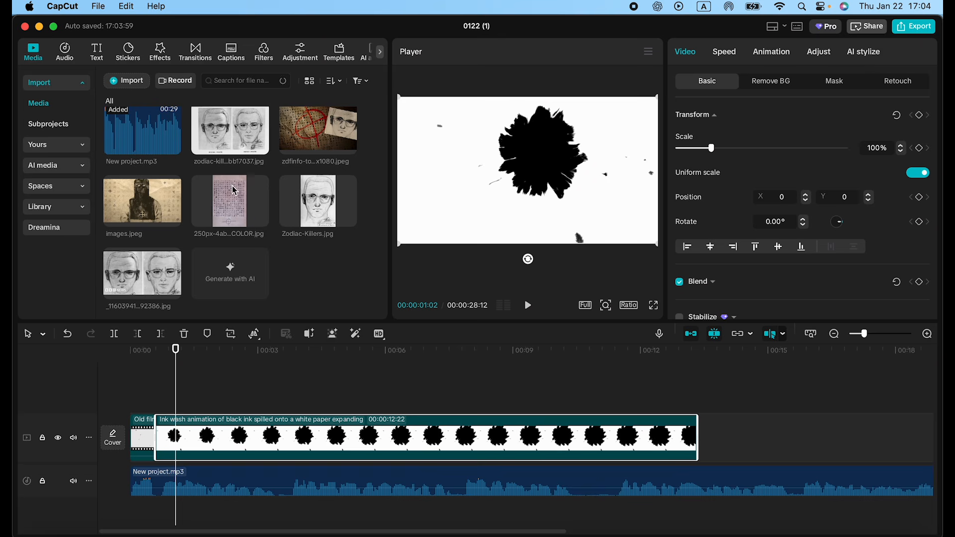
mouse_move(315, 213)
mouse_down()
mouse_move(171, 405)
mouse_move(159, 405)
mouse_move(202, 405)
mouse_up()
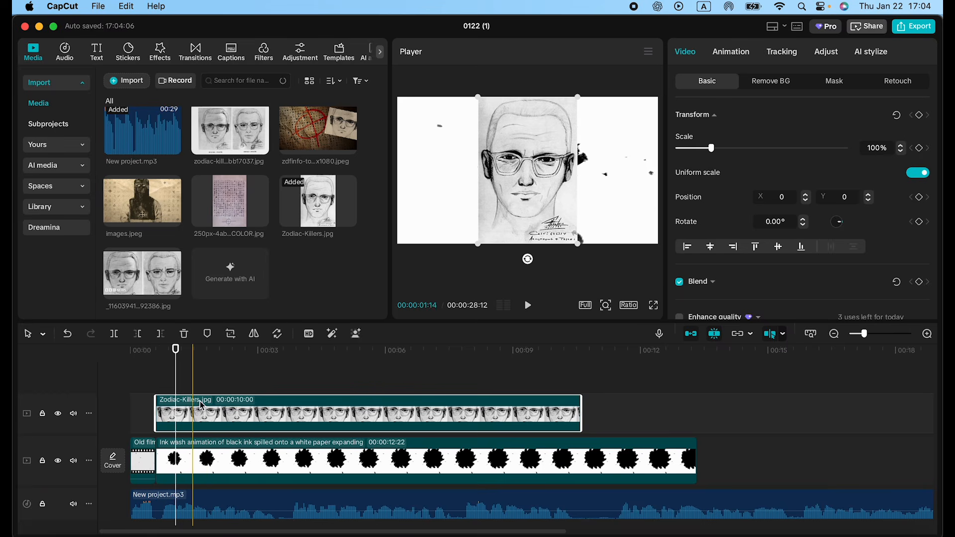
scroll(791, 187, down, 5)
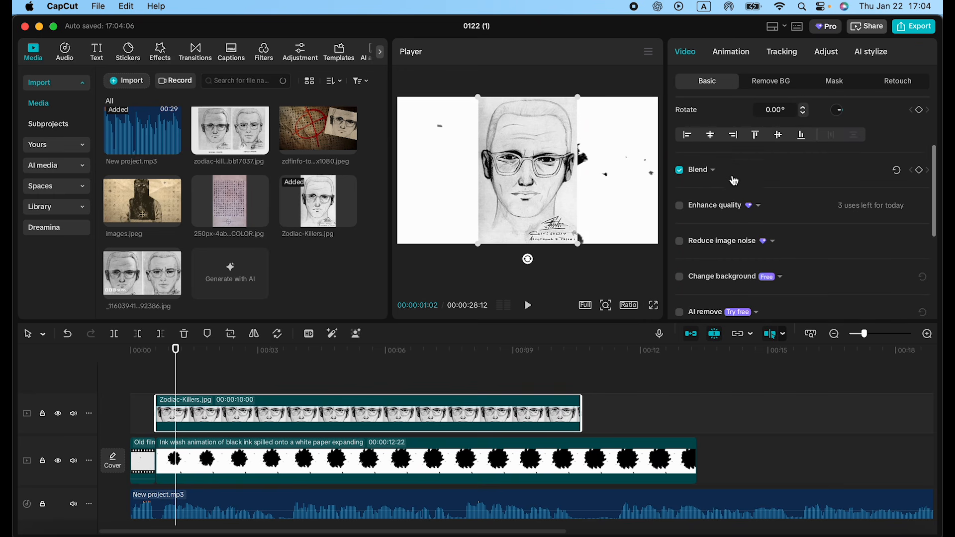
click(713, 171)
click(798, 199)
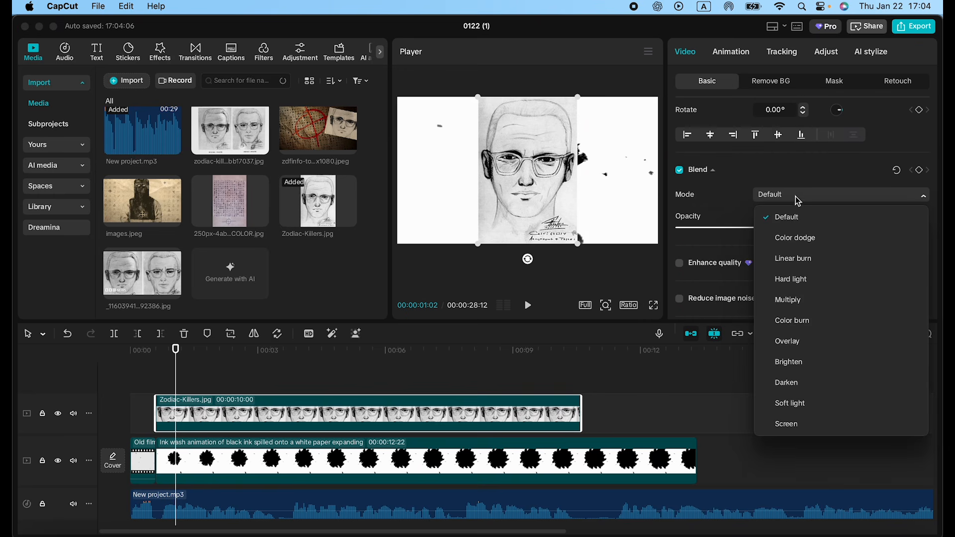
click(790, 423)
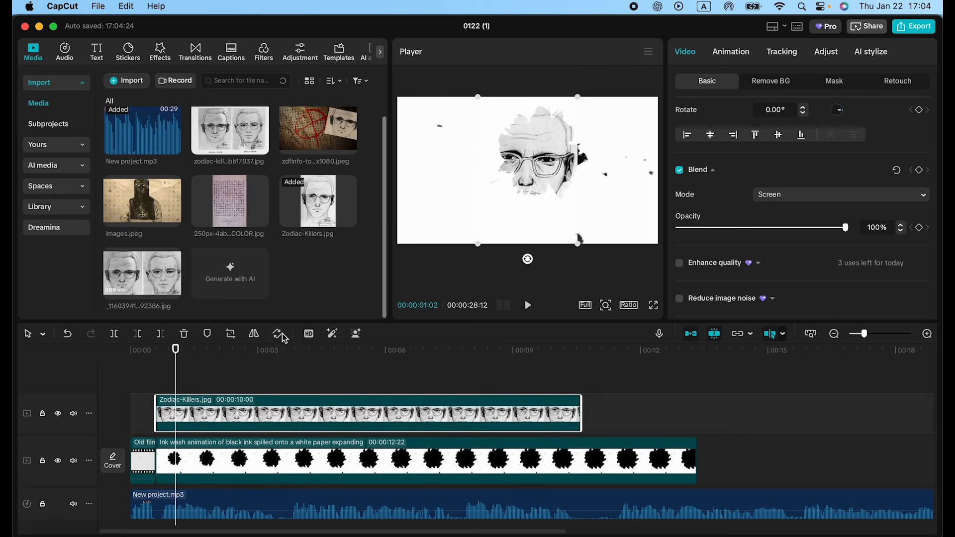
click(151, 354)
key(space)
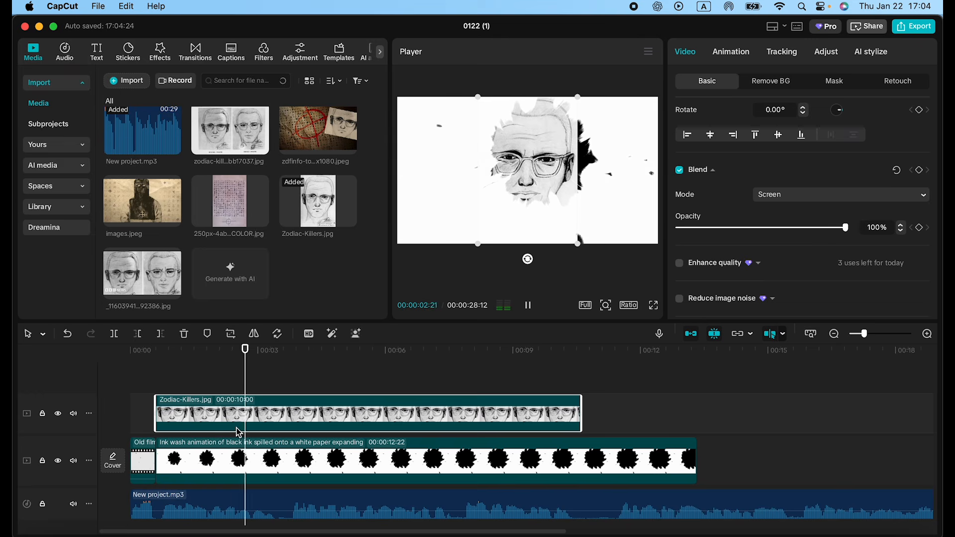
click(204, 374)
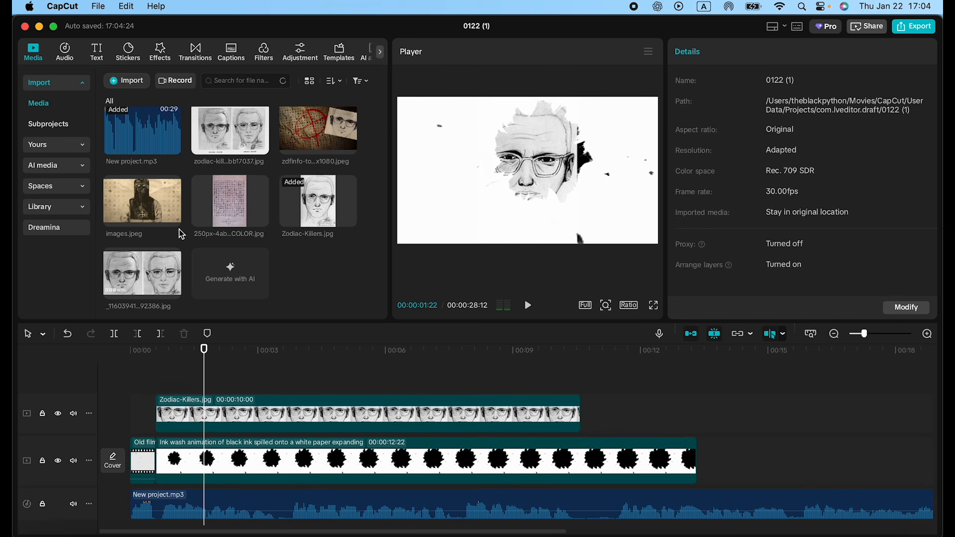
Step: Add a black title reading ZODIAC in the Brush font from the start of the portrait clip and place it beside the face
click(97, 51)
click(148, 120)
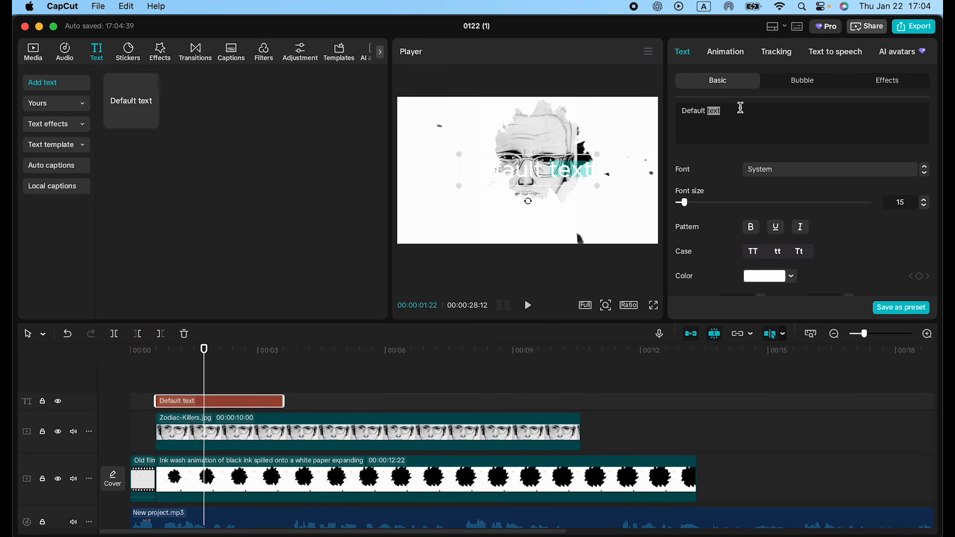
click(776, 170)
scroll(796, 278, down, 10)
click(790, 296)
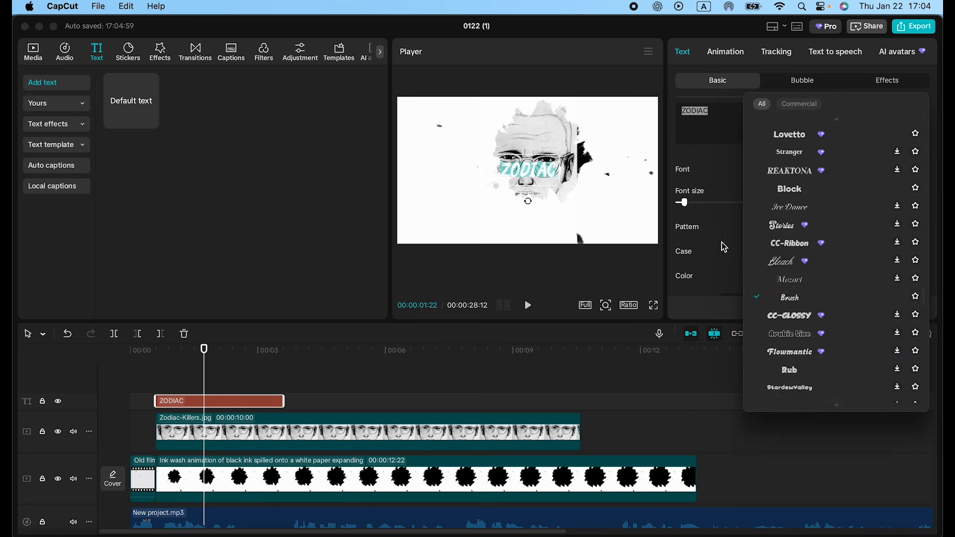
click(725, 245)
click(769, 276)
drag(741, 313, 714, 367)
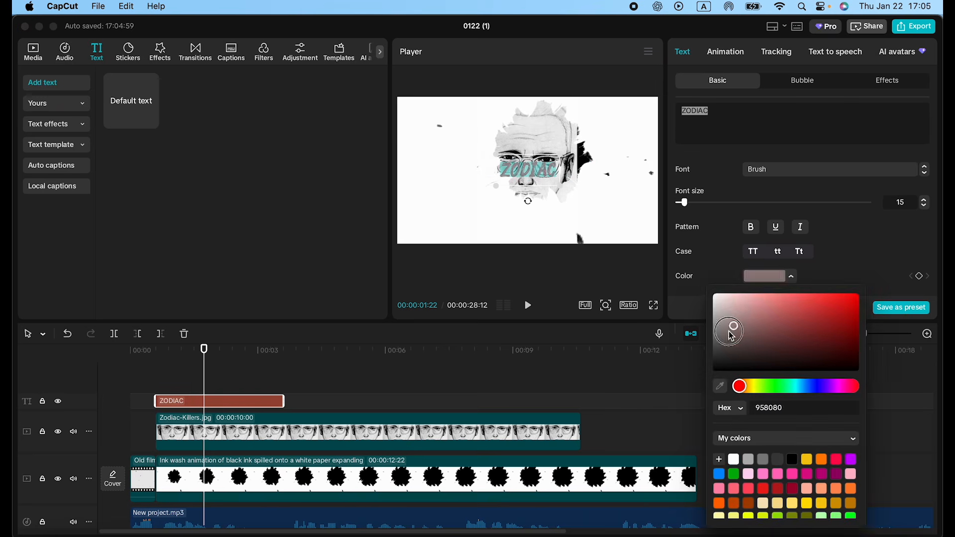
click(522, 177)
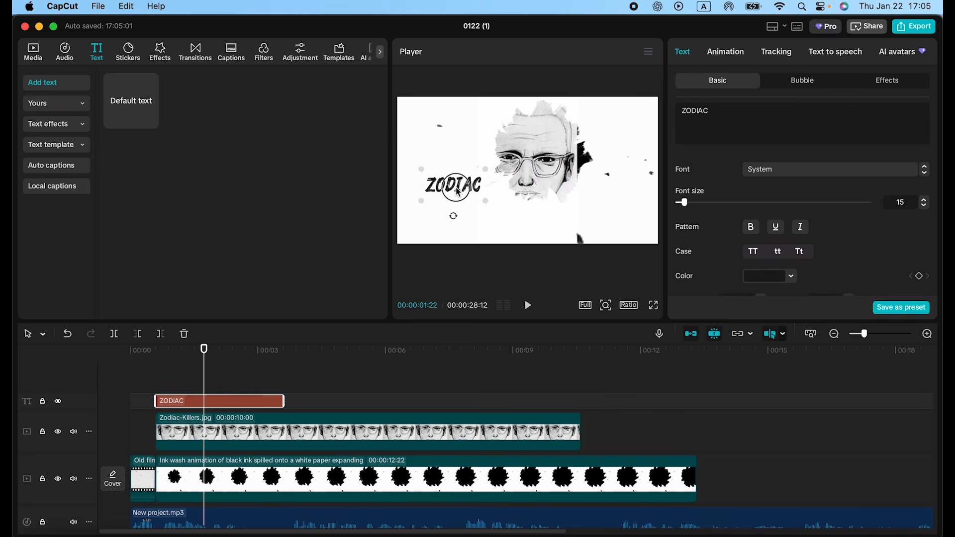
Step: Duplicate the ZODIAC title, change the copy's text to Killer below the original, and choose another font for it
key(super+v)
drag(243, 399, 233, 398)
text(Kille)
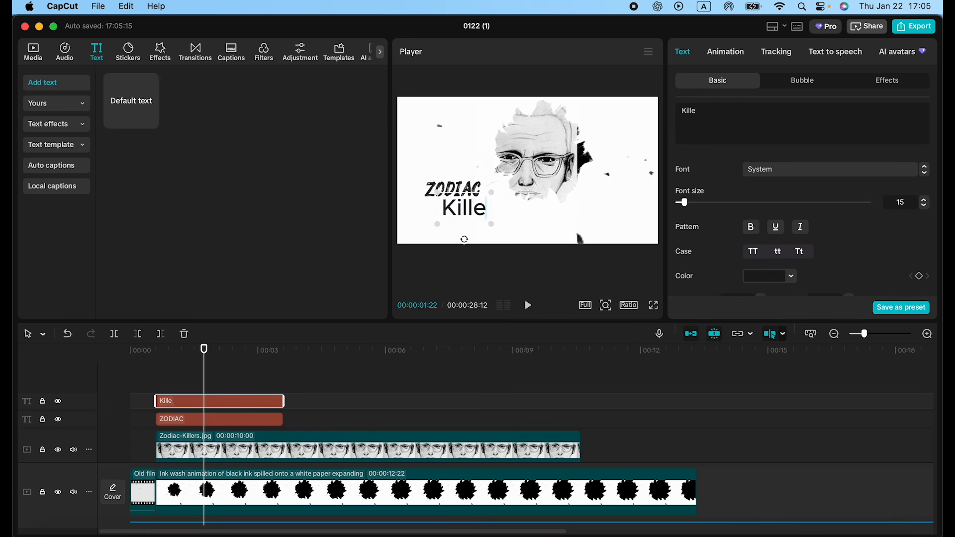
text(r)
key(super+a)
click(768, 170)
scroll(770, 219, down, 4)
click(766, 358)
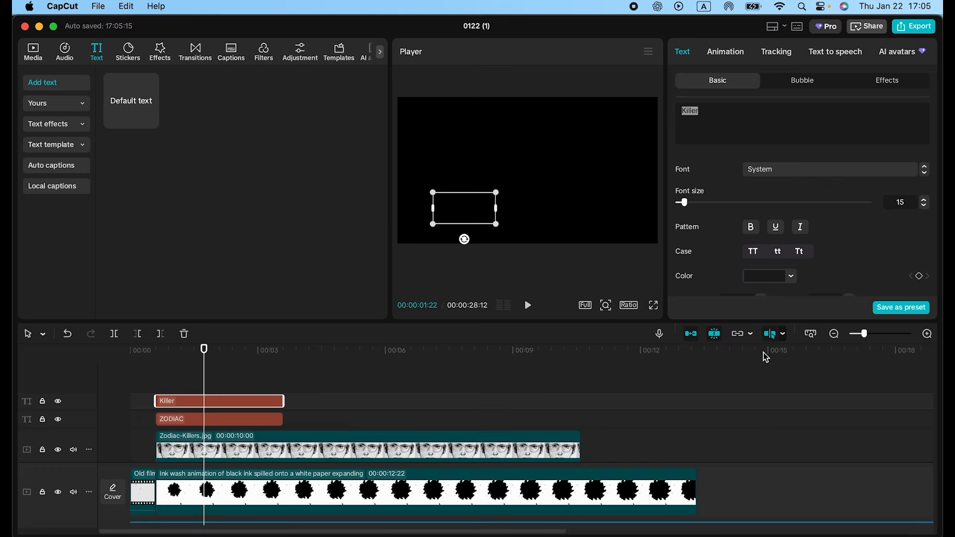
click(284, 351)
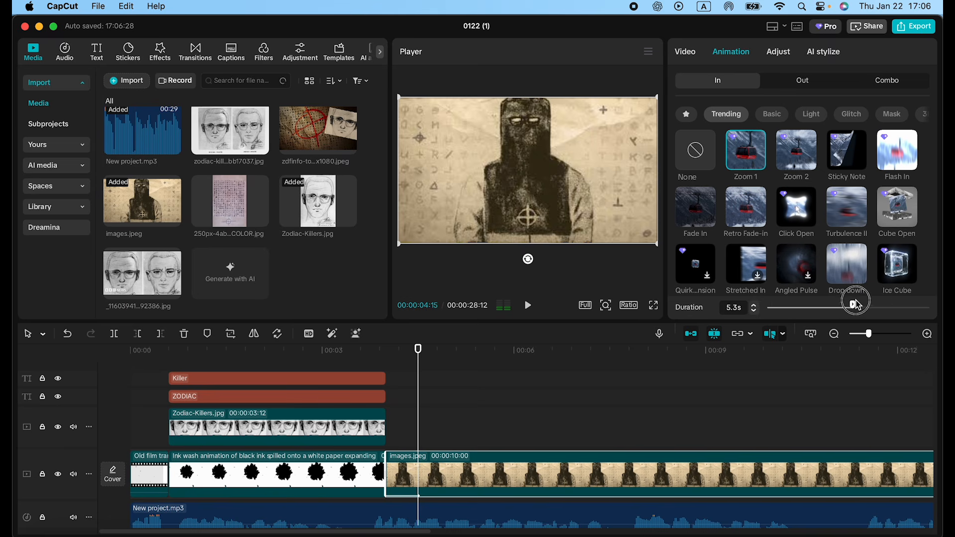
Step: Try the Zoom 1 entrance animation on the images.jpeg clip with a 9.1 s duration, and try Zoom 2 instead
drag(855, 305, 915, 305)
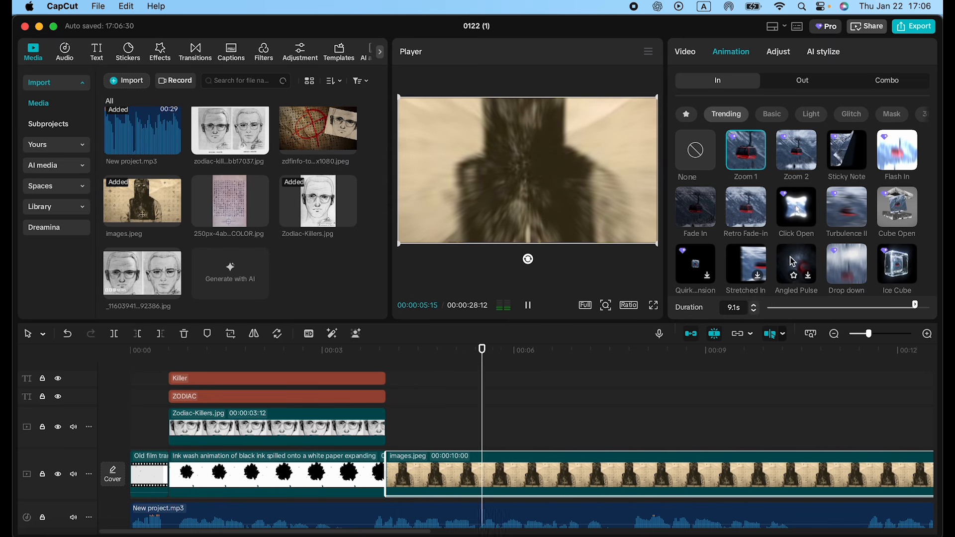
click(807, 162)
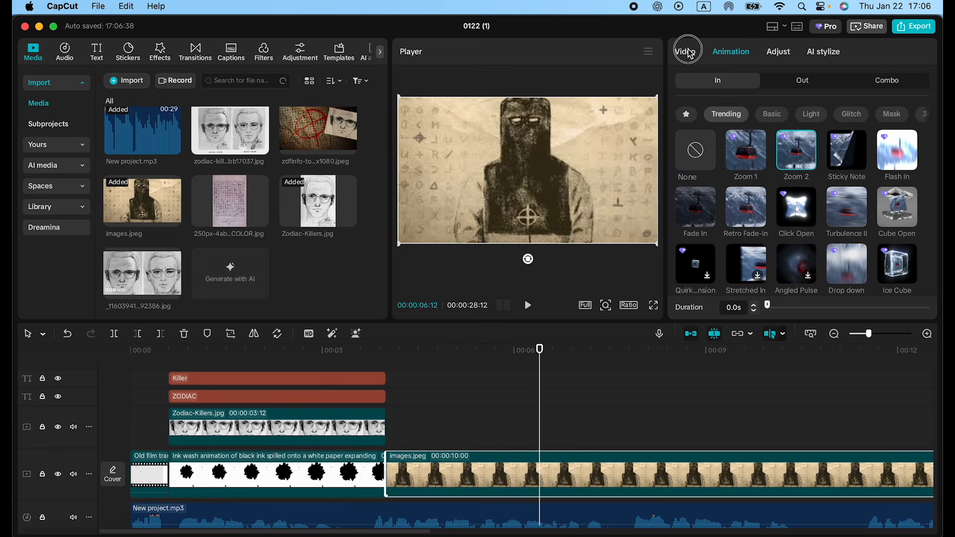
Step: Create a slow zoom on the images.jpeg clip with scale keyframes at its start and at about 10.9 s, and play it back
click(476, 363)
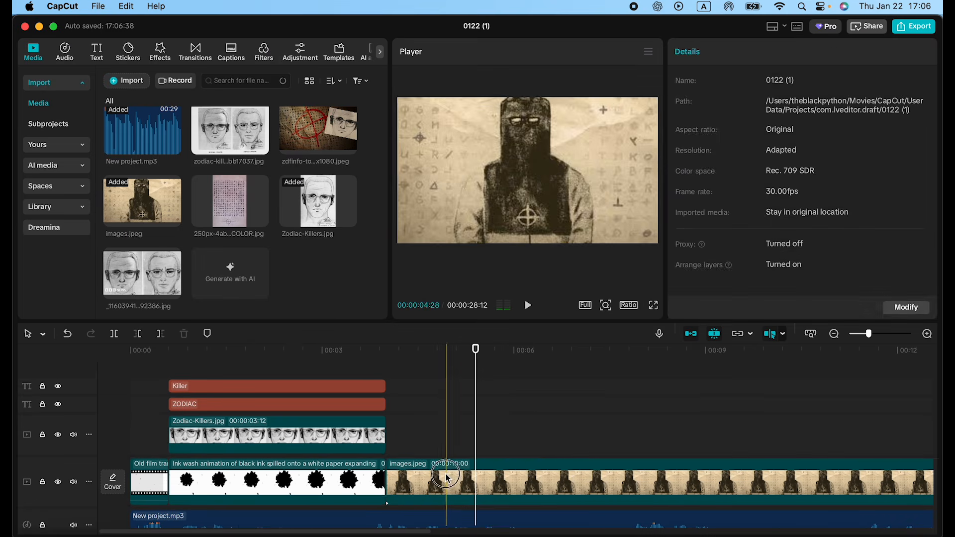
click(446, 473)
click(917, 148)
drag(712, 148, 718, 151)
drag(476, 482, 389, 483)
drag(557, 482, 830, 493)
key(space)
click(372, 357)
key(space)
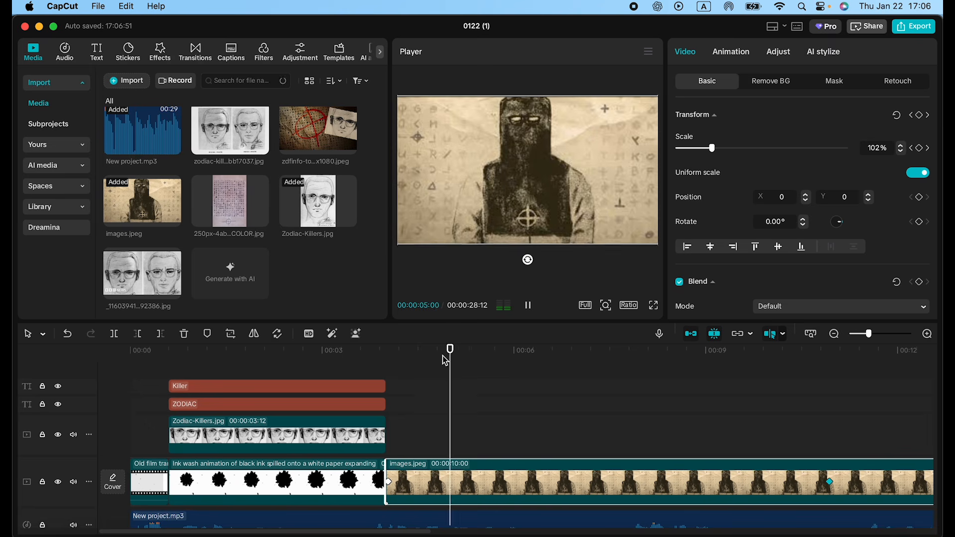
key(space)
Step: Add the torn-paper Hello August text template from Hits at the start of the images.jpeg clip, with the text Since 1968
click(97, 52)
click(55, 120)
click(46, 199)
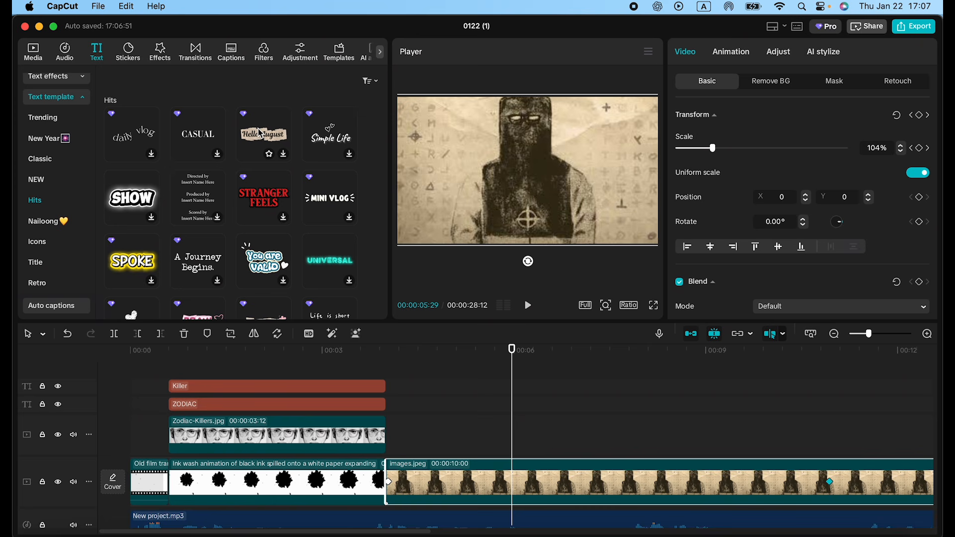
drag(260, 134, 402, 411)
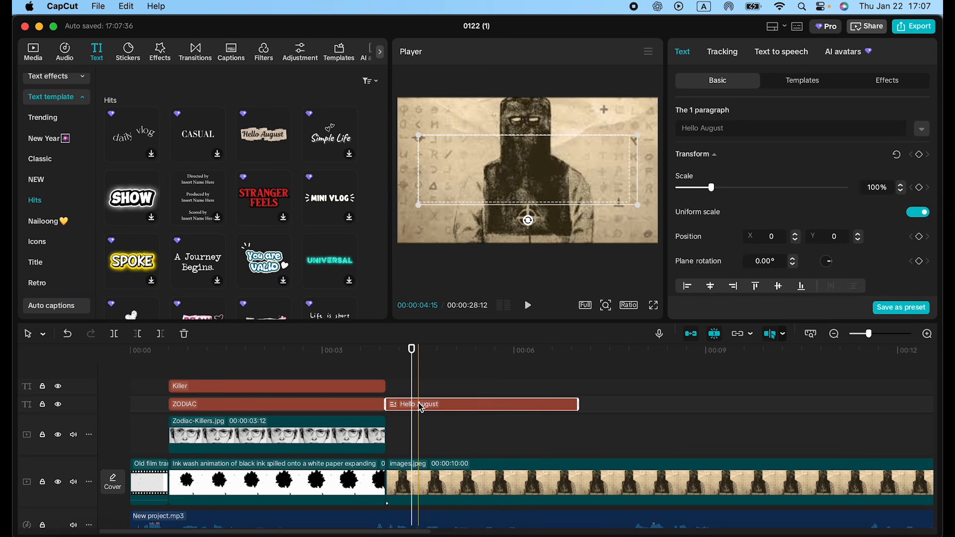
click(388, 353)
key(space)
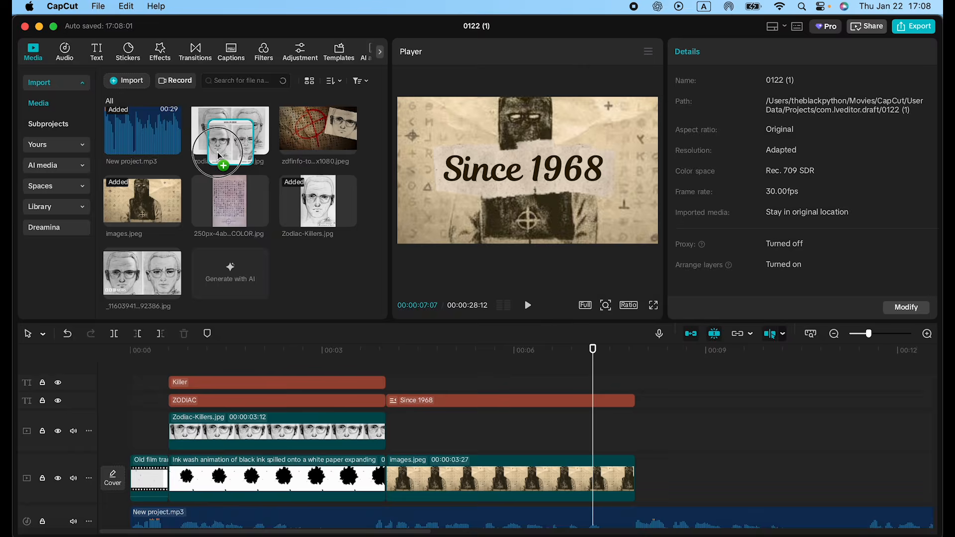
Step: Place the zodiac-killer image with the two wanted sketches after the images.jpeg clip and play back the join
drag(230, 130, 652, 482)
key(space)
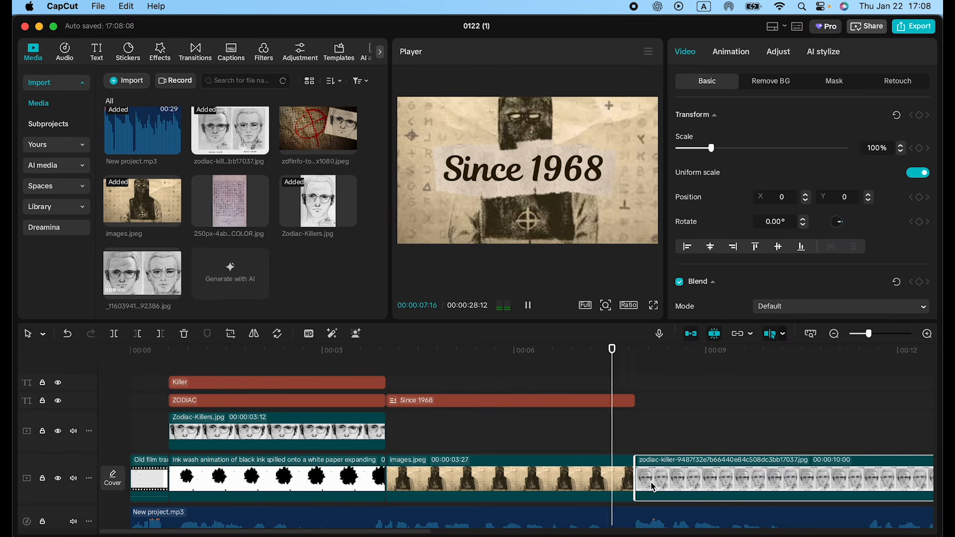
key(space)
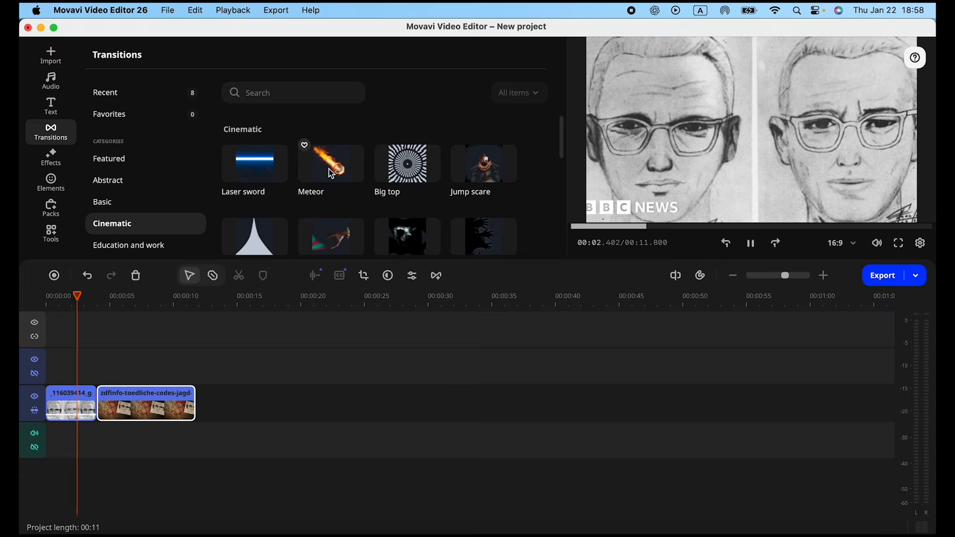
Step: Switch to Movavi Video Editor, join the two-sketch clip and the zdfinfo clip with the cinematic Meteor transition, and play it back
drag(331, 164, 92, 393)
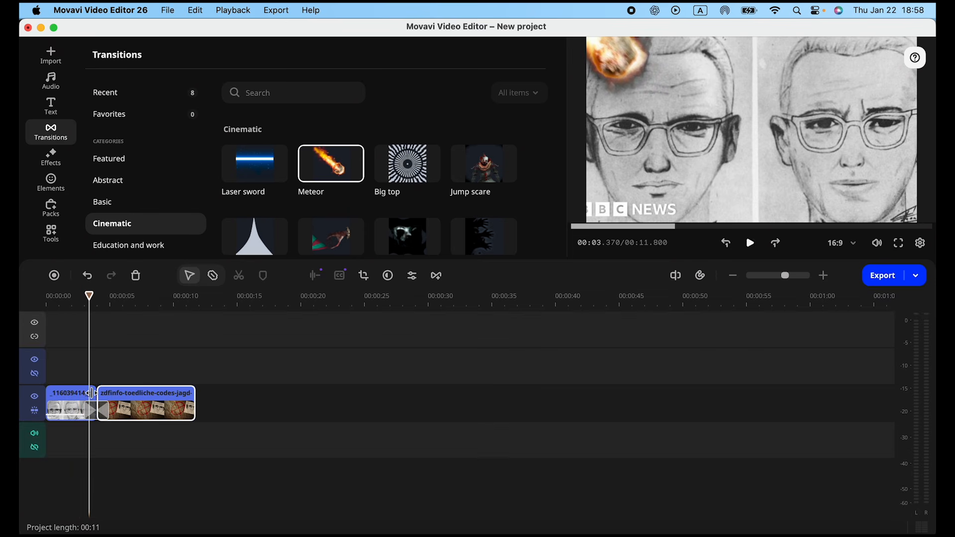
key(space)
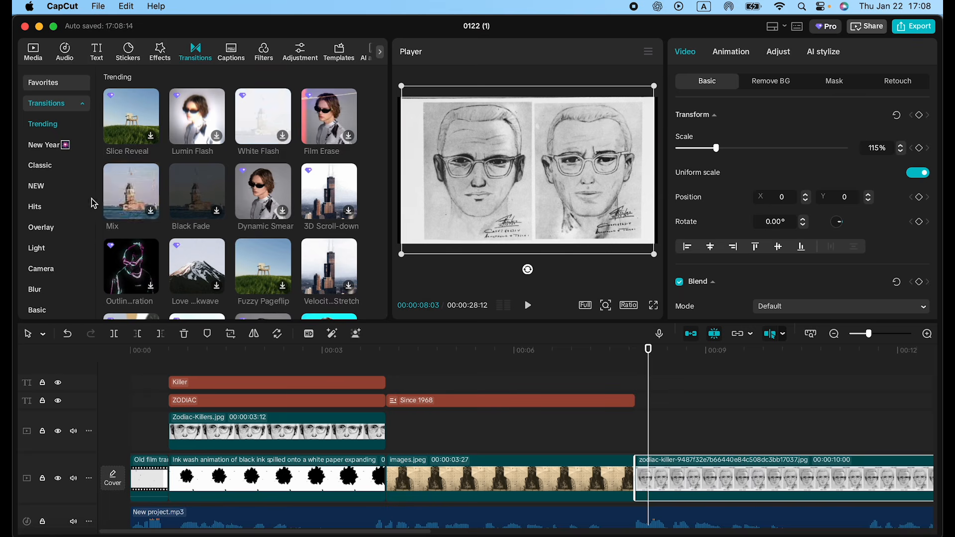
Step: In CapCut, join the images.jpeg clip and the two-sketch clip with the Black smoke overlay transition and return to just before it
scroll(74, 209, down, 5)
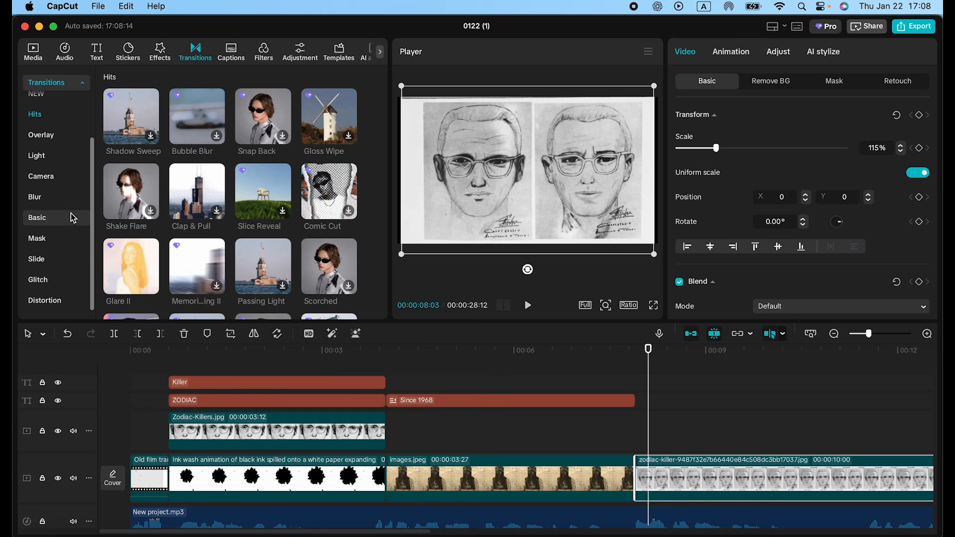
click(37, 238)
scroll(290, 194, up, 10)
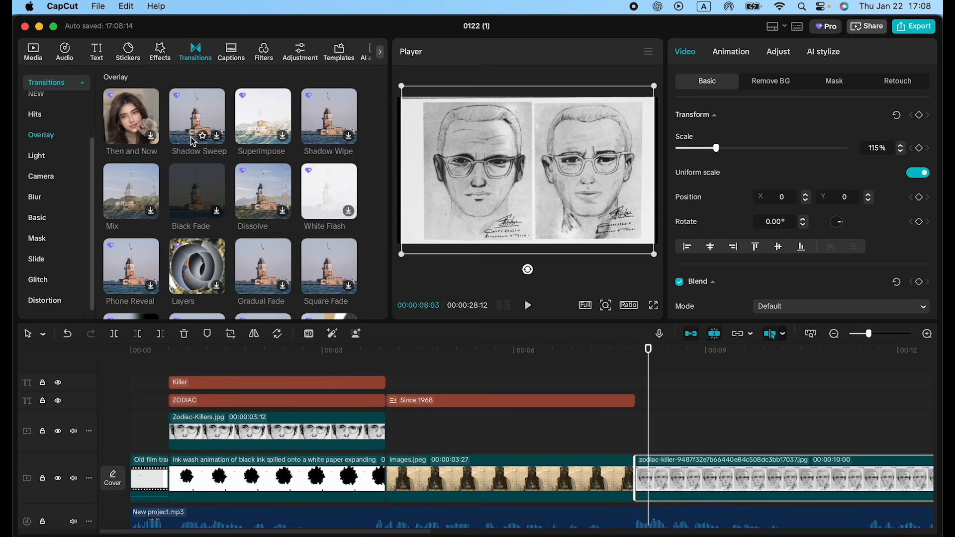
scroll(195, 196, down, 5)
click(269, 124)
scroll(269, 130, up, 1)
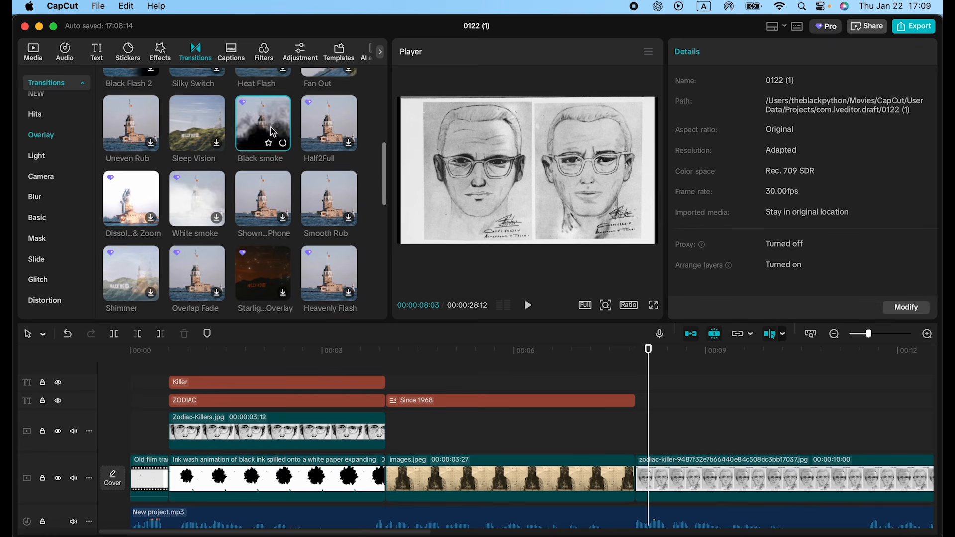
drag(265, 137, 632, 472)
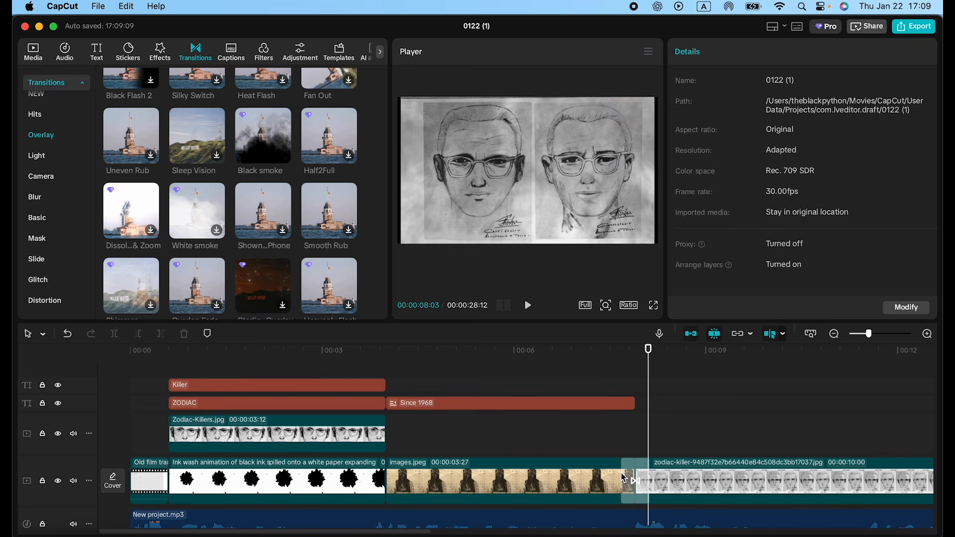
click(594, 353)
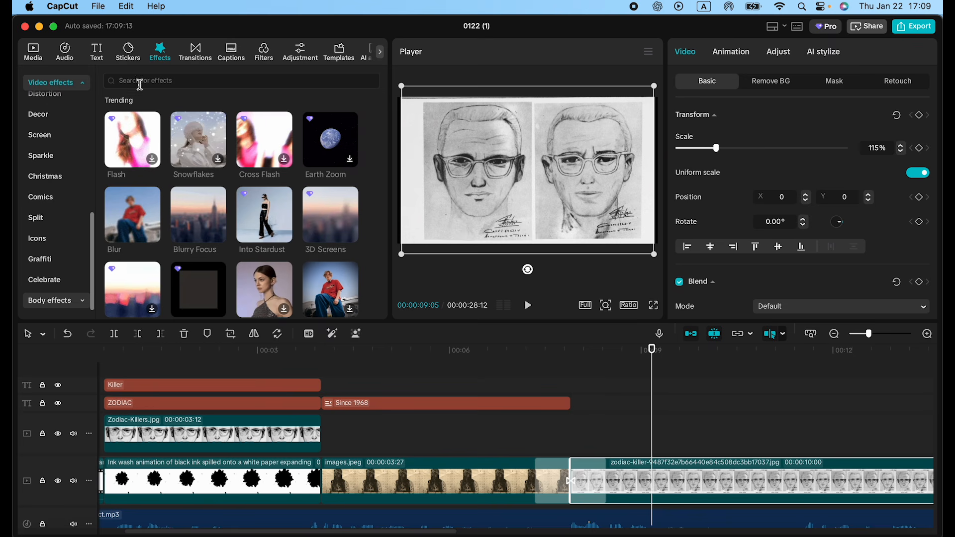
Step: Search the video effects for horror and browse the results for one that suits the two-sketch clip
click(140, 81)
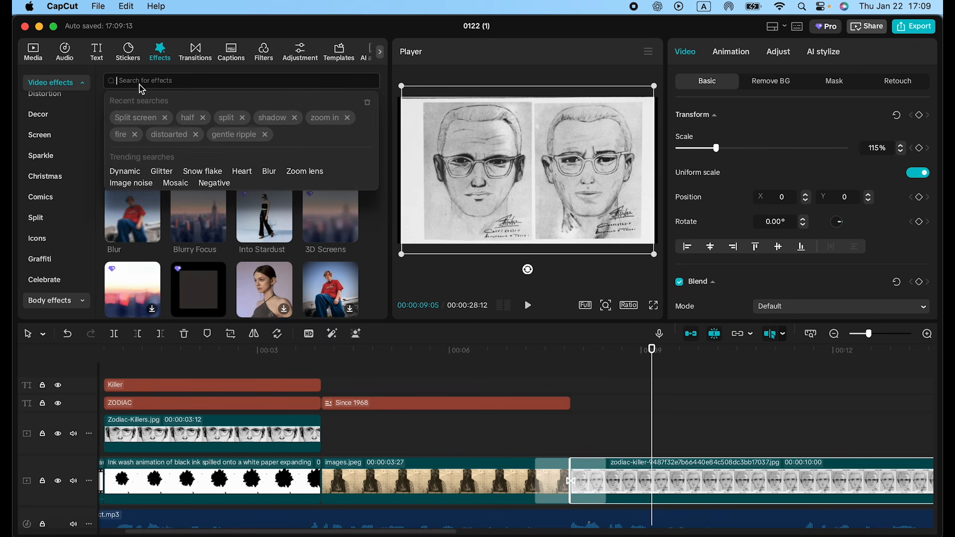
text(horror)
key(Return)
scroll(232, 204, down, 2)
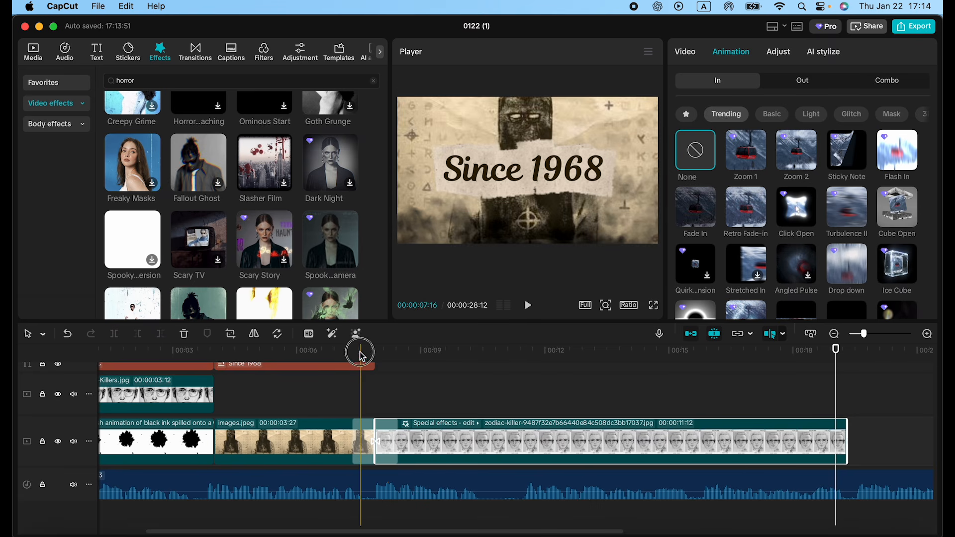
Step: Play back the join from the images.jpeg clip into the two-sketch clip with its horror effects
click(361, 355)
key(space)
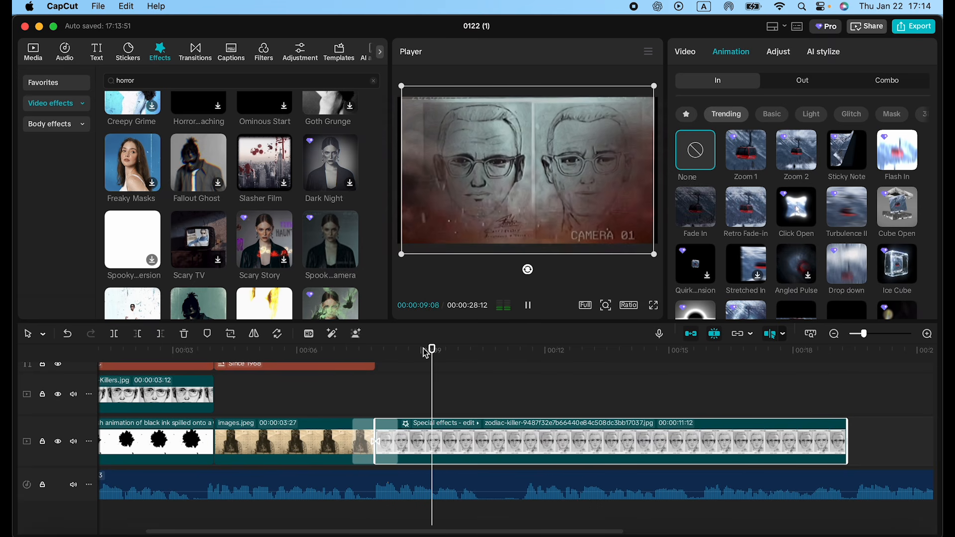
key(space)
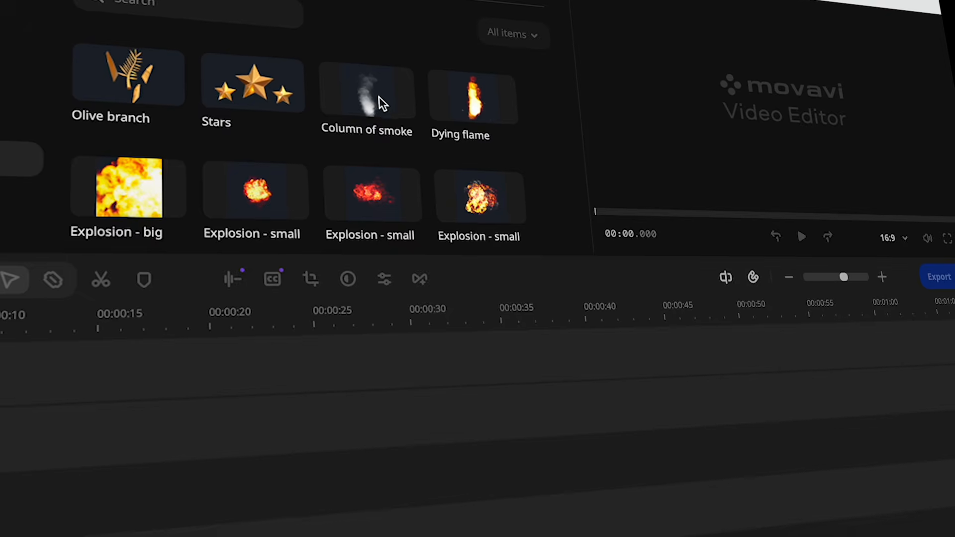
Step: Switch to Movavi Video Editor and browse the smoke, explosion and flame stickers in the Cinematic category
click(380, 98)
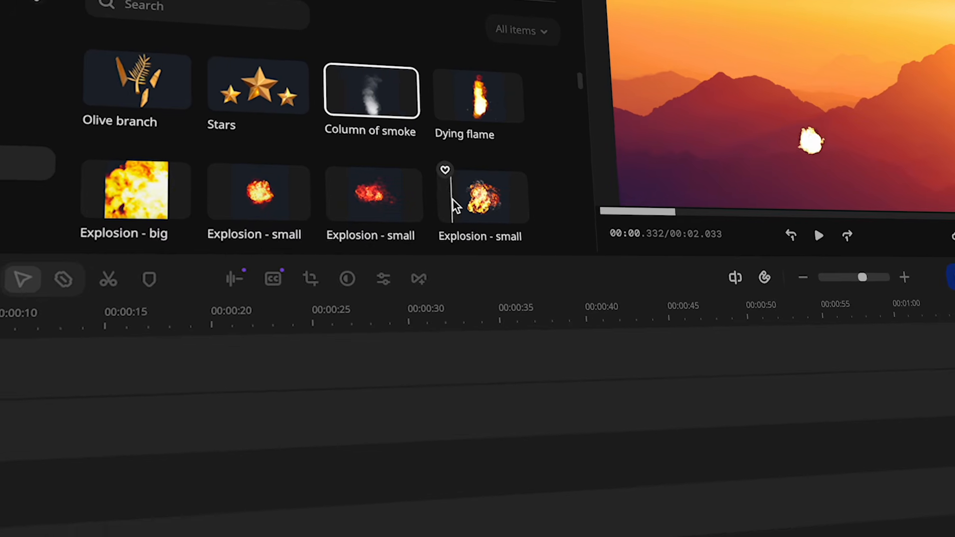
scroll(393, 239, down, 1)
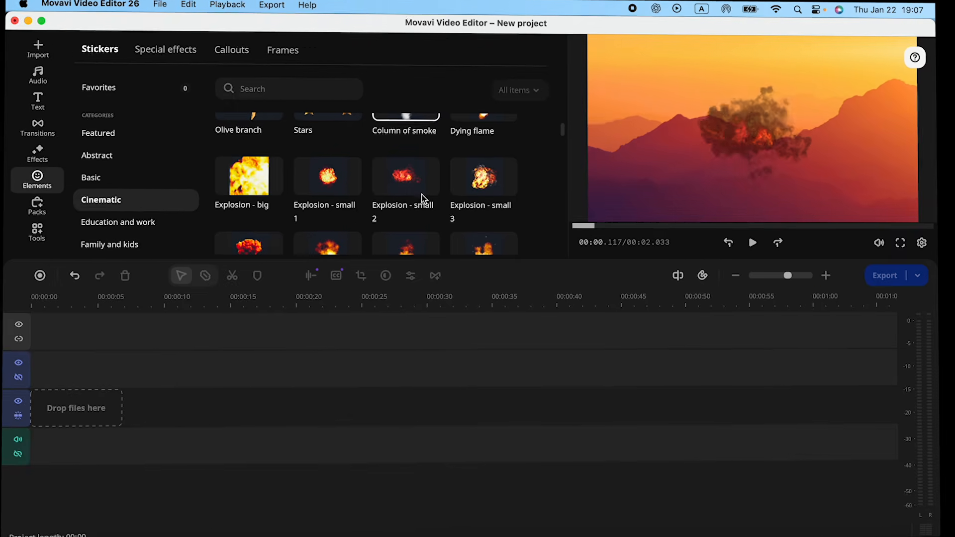
scroll(351, 232, down, 3)
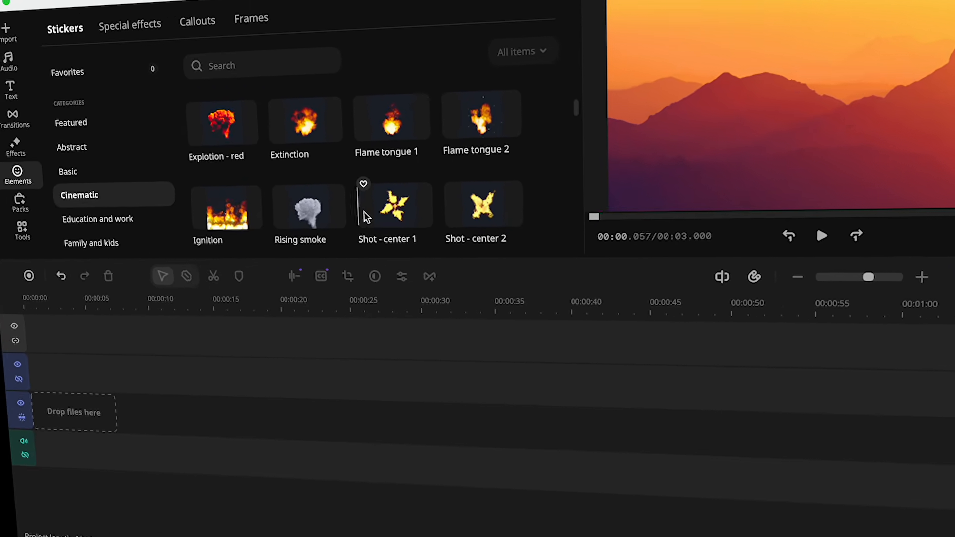
scroll(196, 209, down, 2)
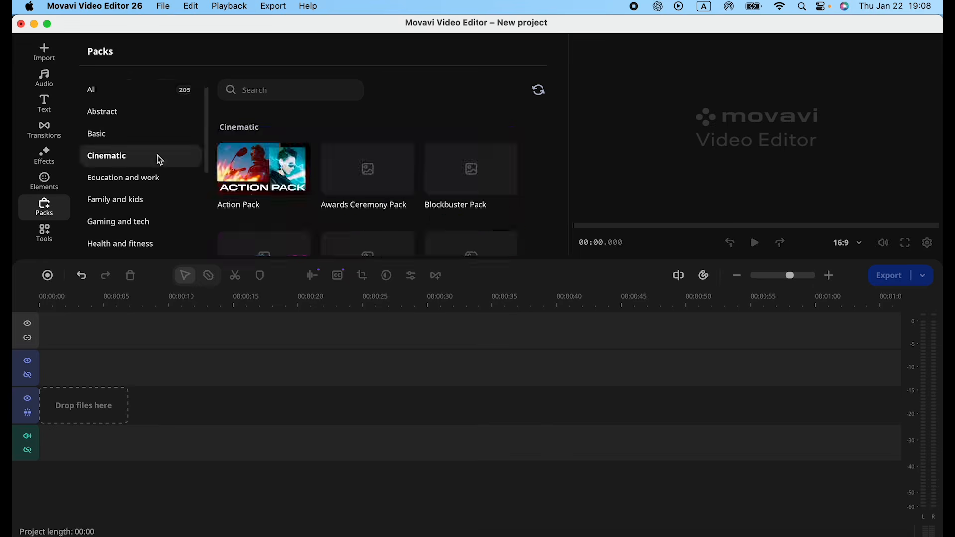
Step: Look through the Cinematic effect packs, including the horror and ink splash ones
mouse_move(365, 168)
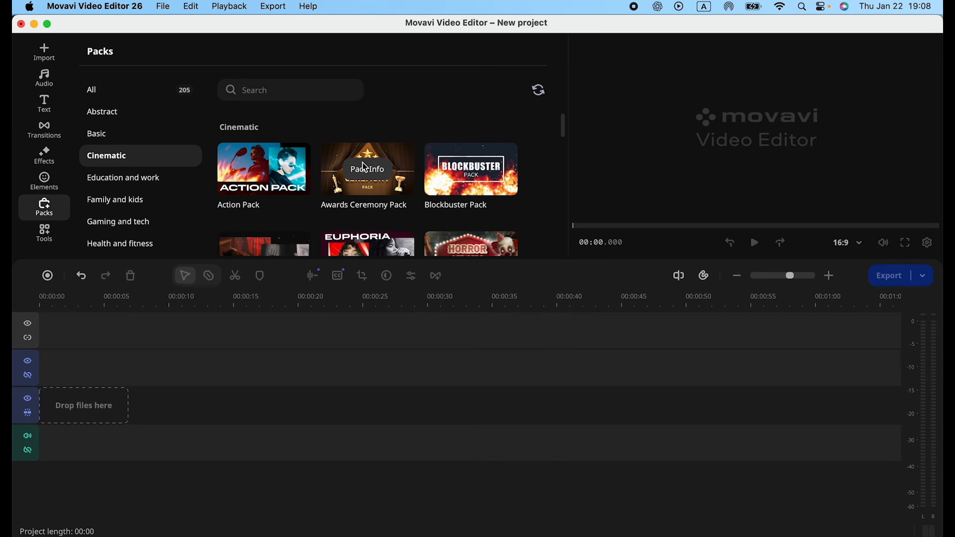
scroll(451, 172, down, 4)
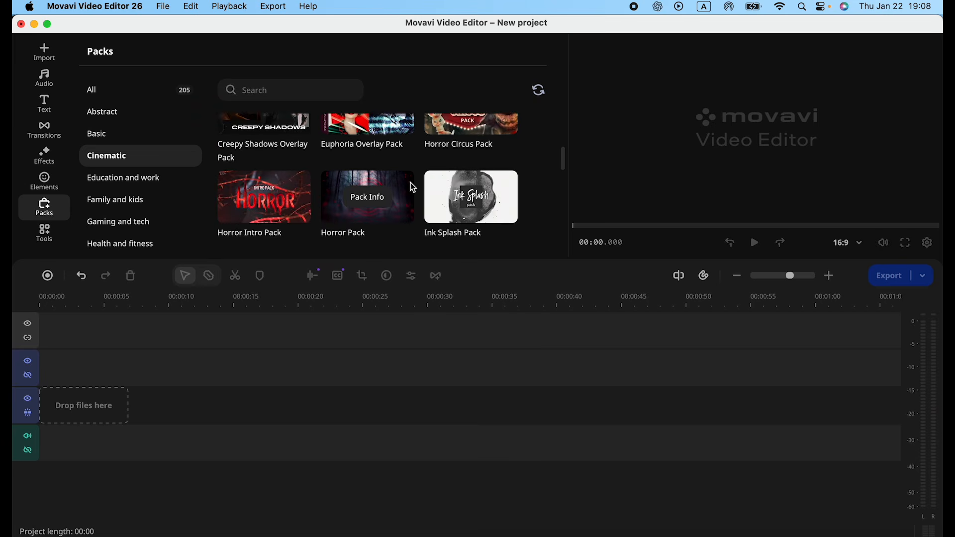
mouse_move(278, 205)
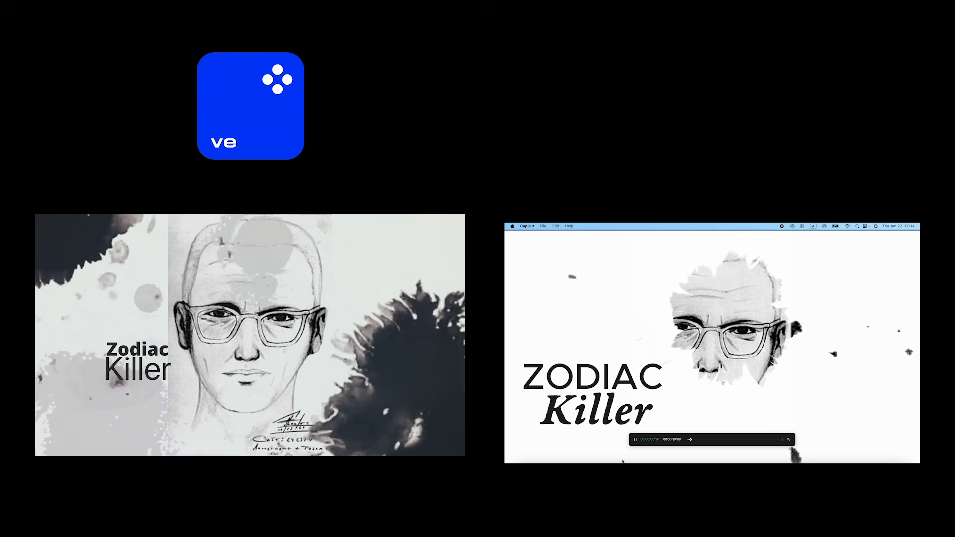